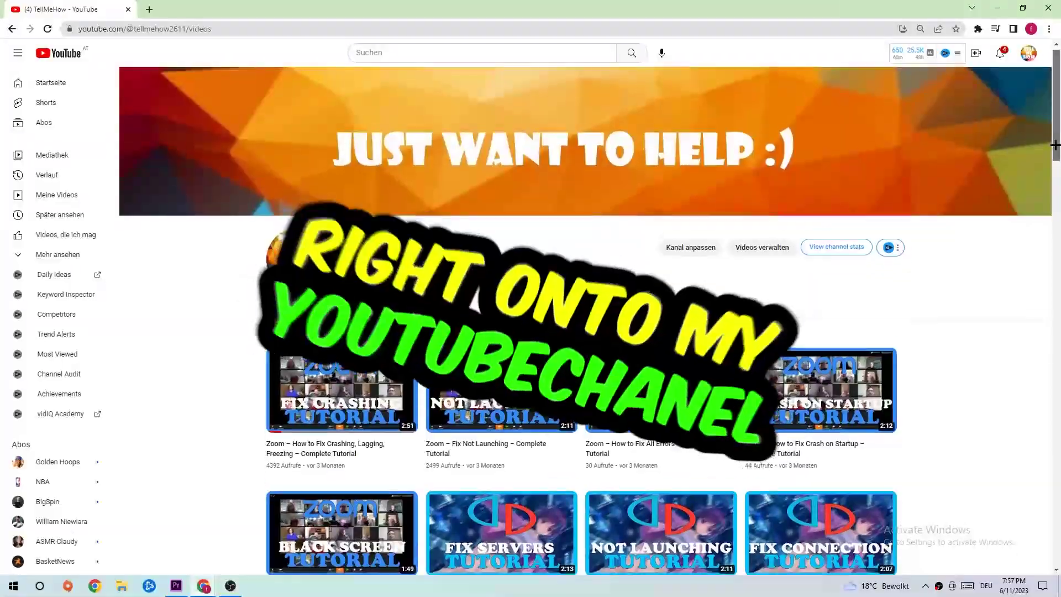
Launch Settings from Start, go to Update & Security > Troubleshoot, then minimise Settings to the desktop
scroll(586, 332, down, 7)
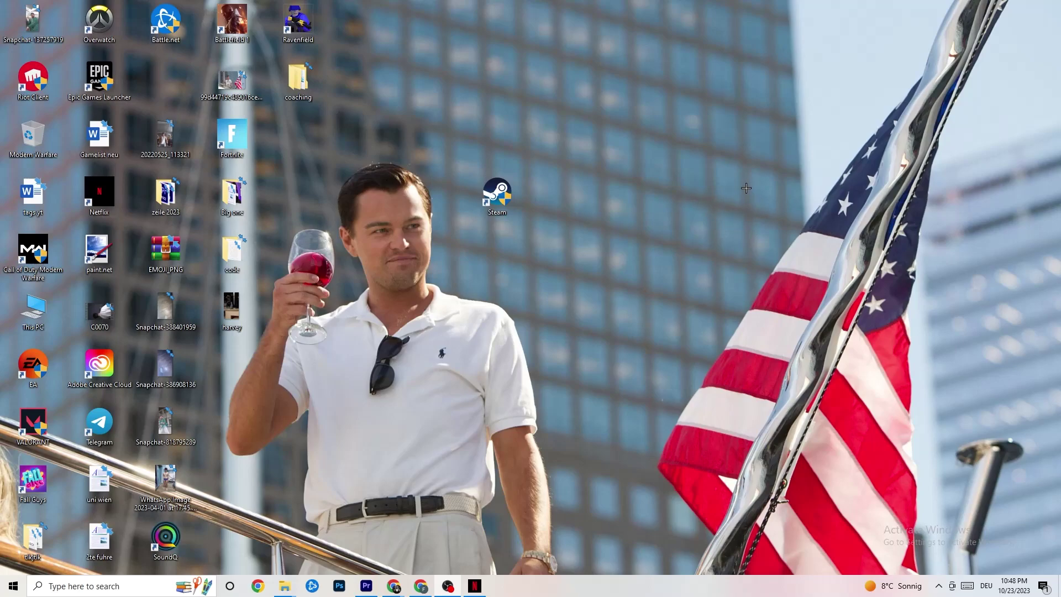
click(11, 587)
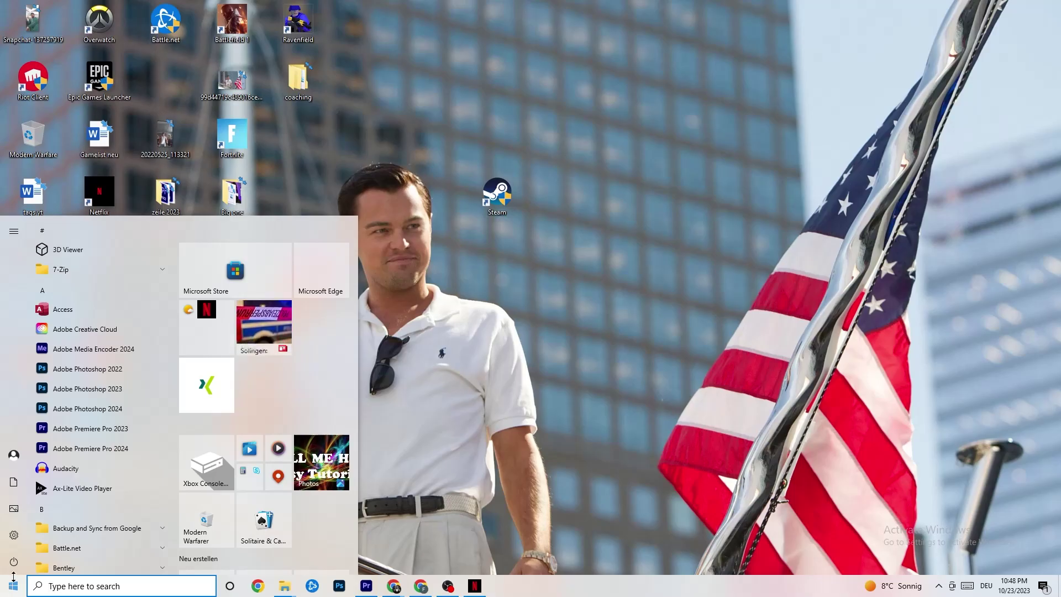
click(14, 534)
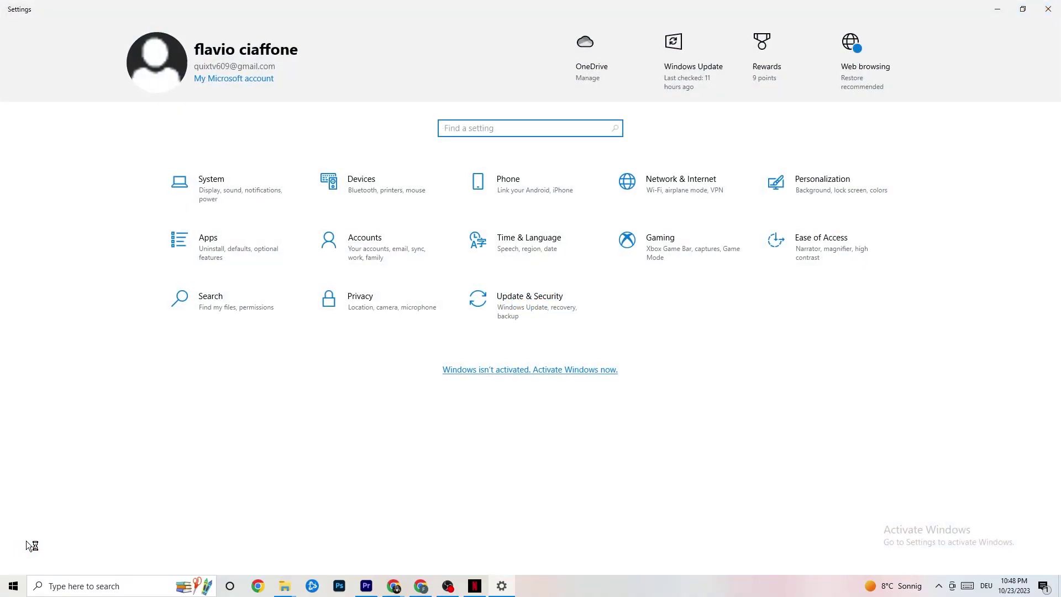
click(512, 320)
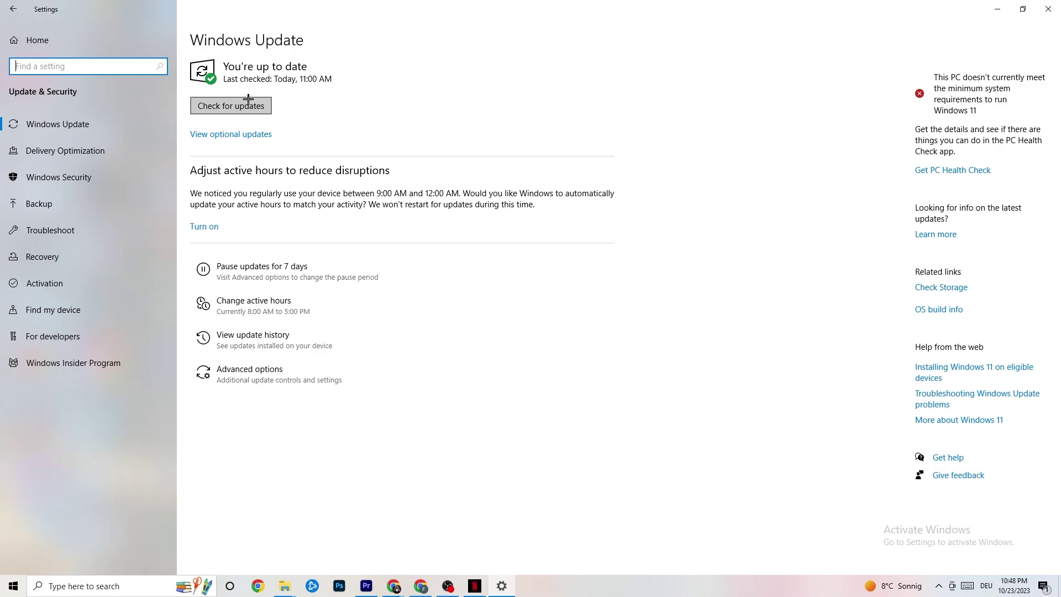
click(301, 70)
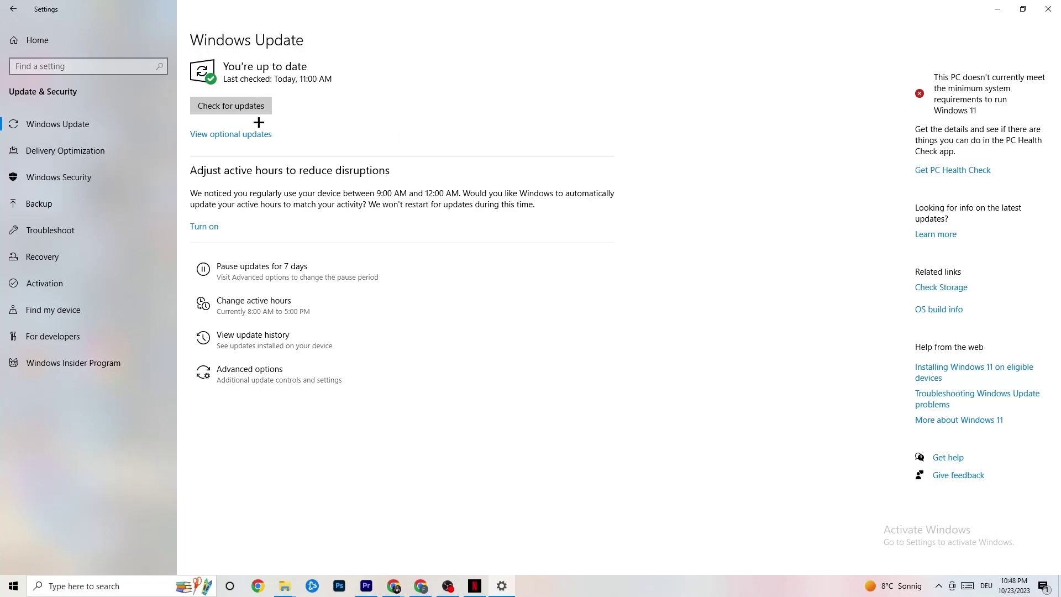
click(65, 230)
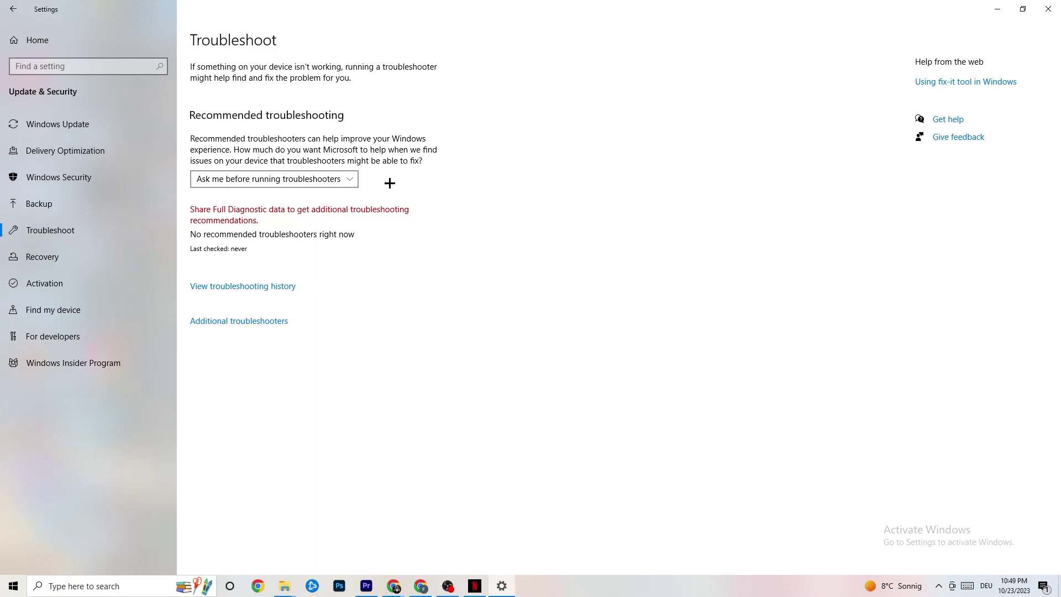
click(1000, 6)
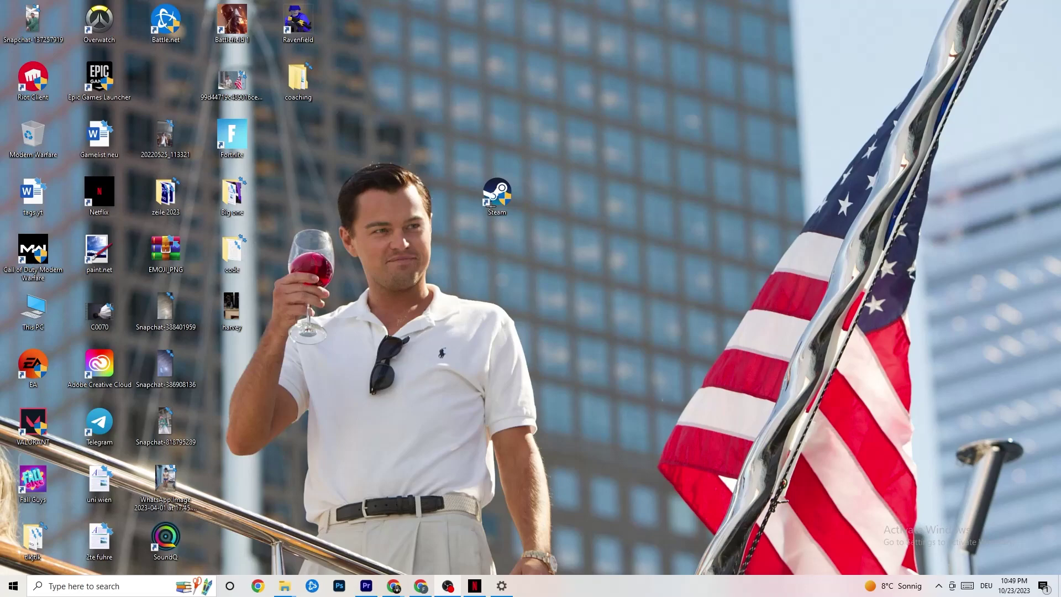
Drag the Steam desktop shortcut slightly lower among the other icons
drag(492, 206, 514, 250)
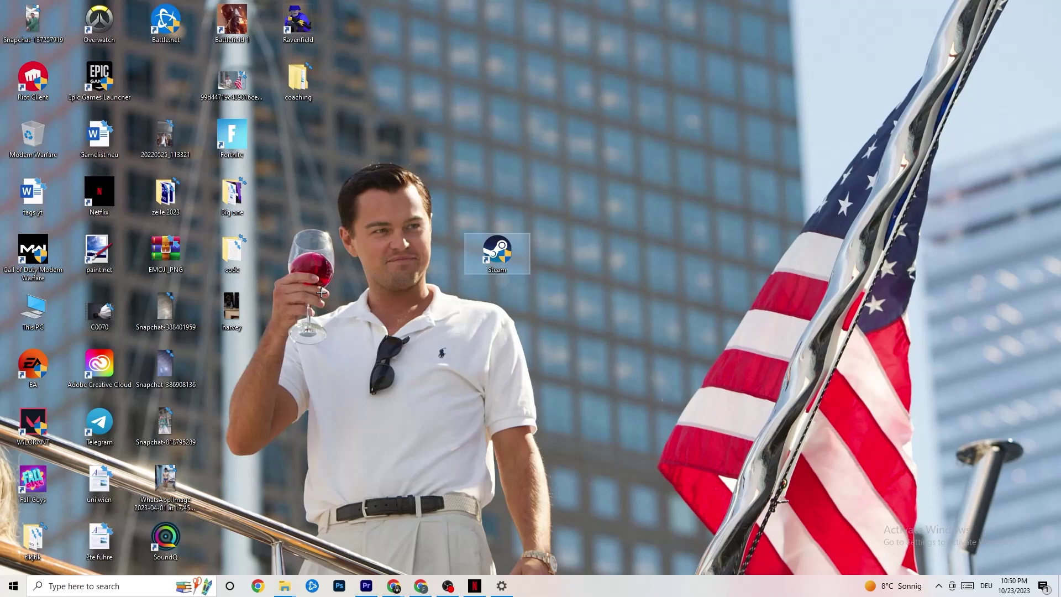
right_click(504, 251)
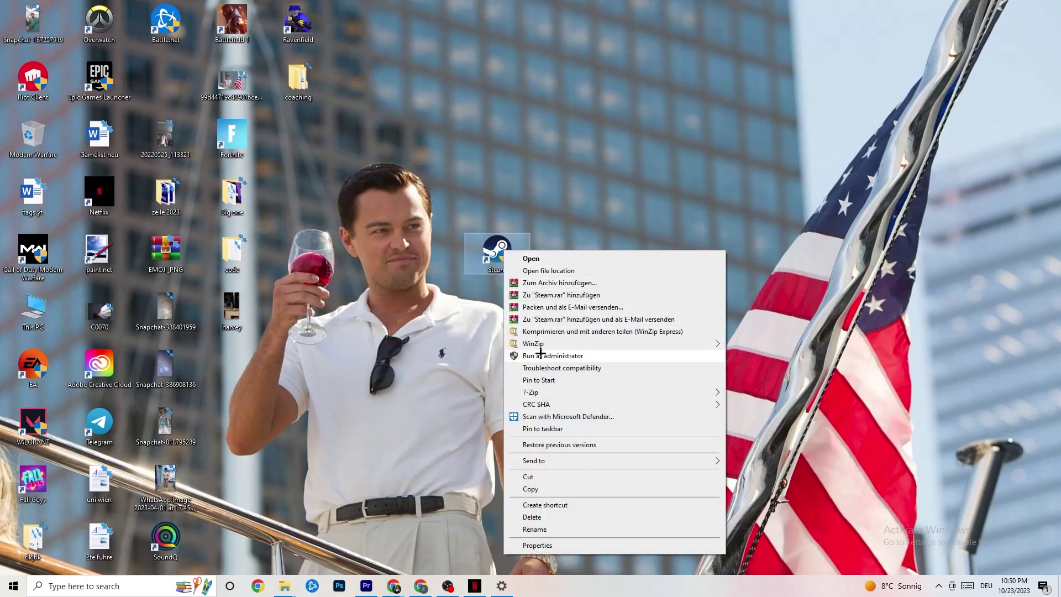
click(405, 334)
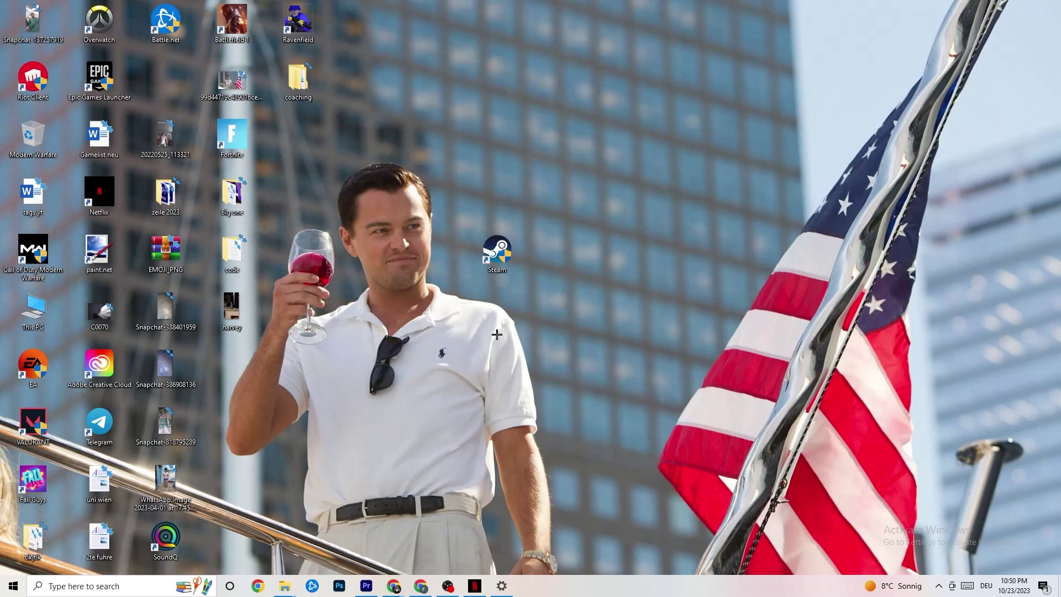
drag(488, 249, 488, 191)
In the Steam shortcut's Properties, set compatibility mode to Windows 8 and confirm with OK
right_click(487, 191)
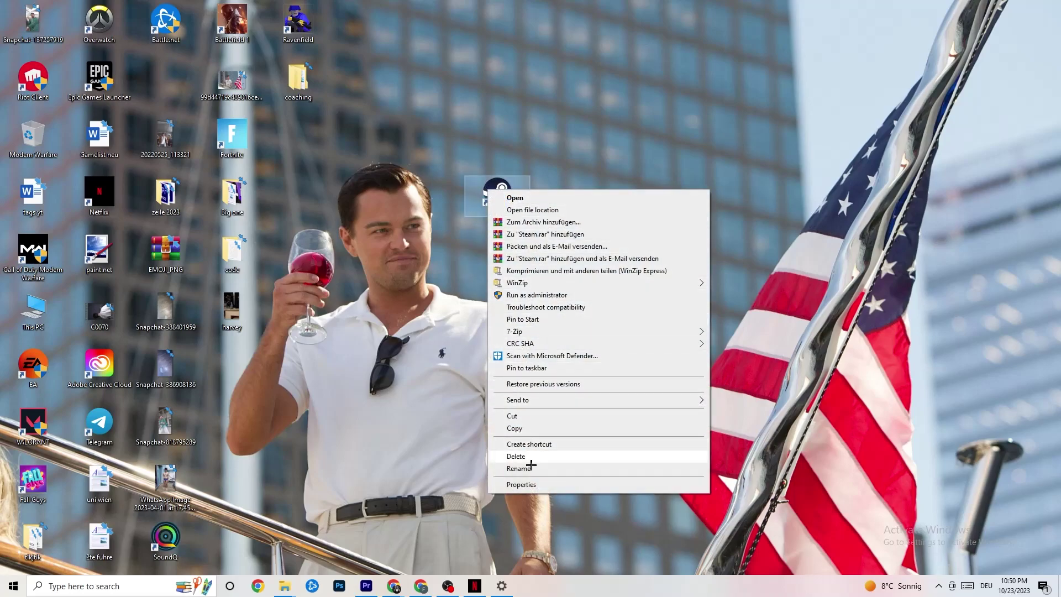
click(521, 484)
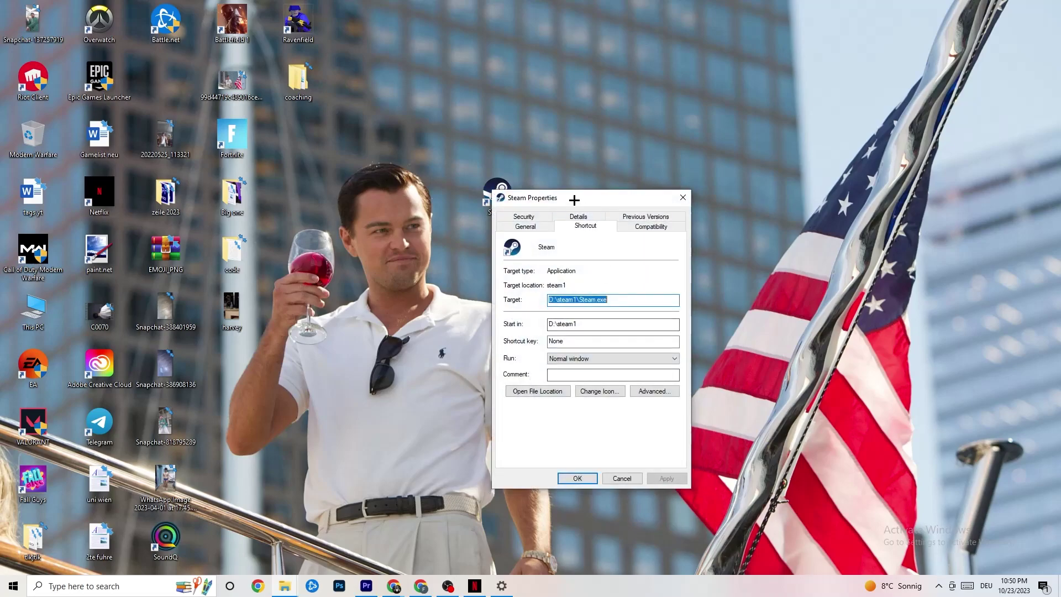
drag(571, 199, 512, 95)
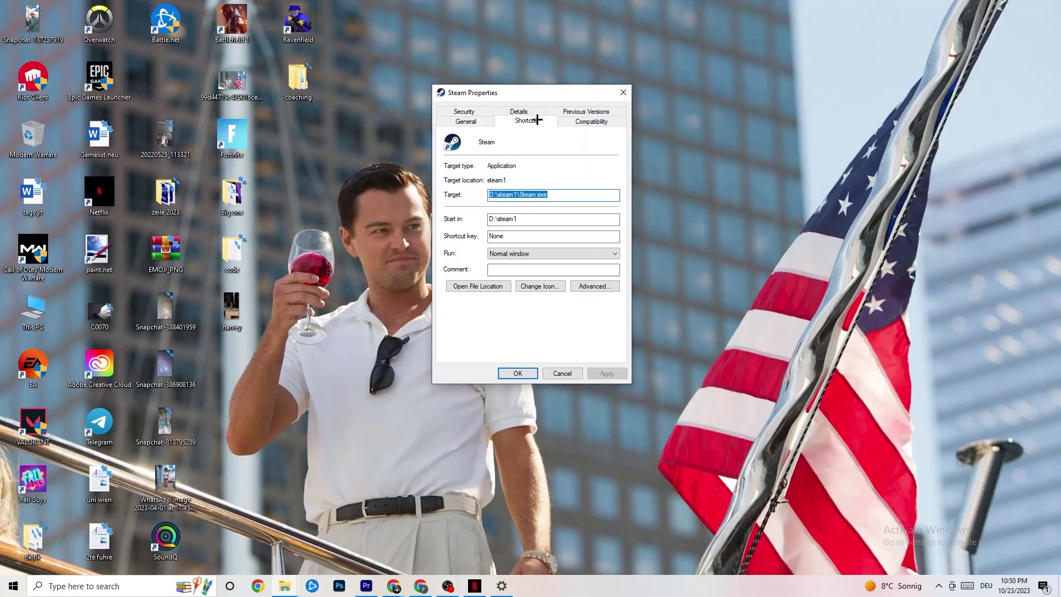
click(587, 121)
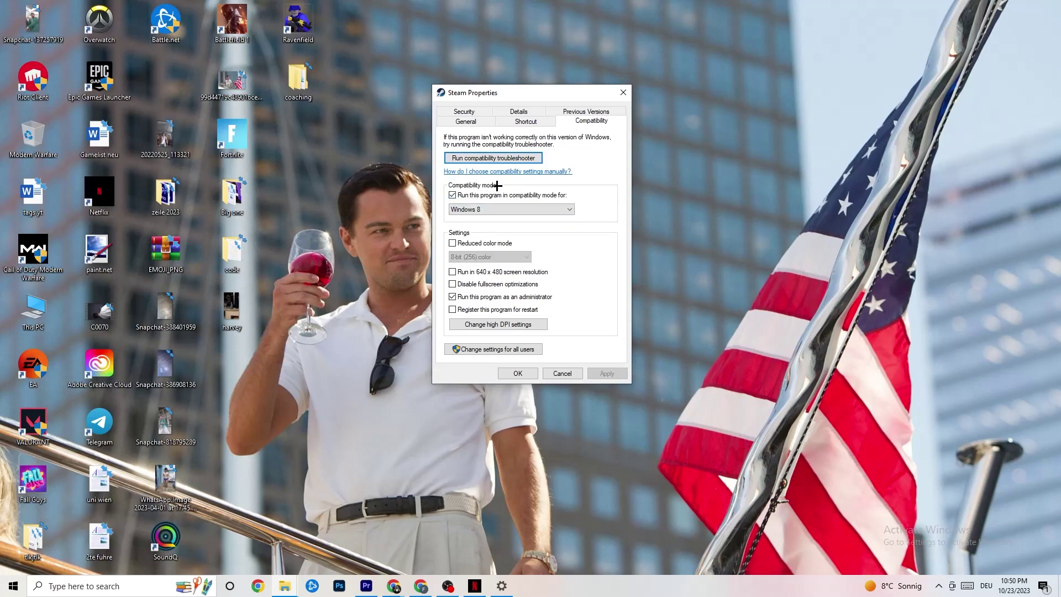
click(453, 193)
click(453, 193)
click(538, 208)
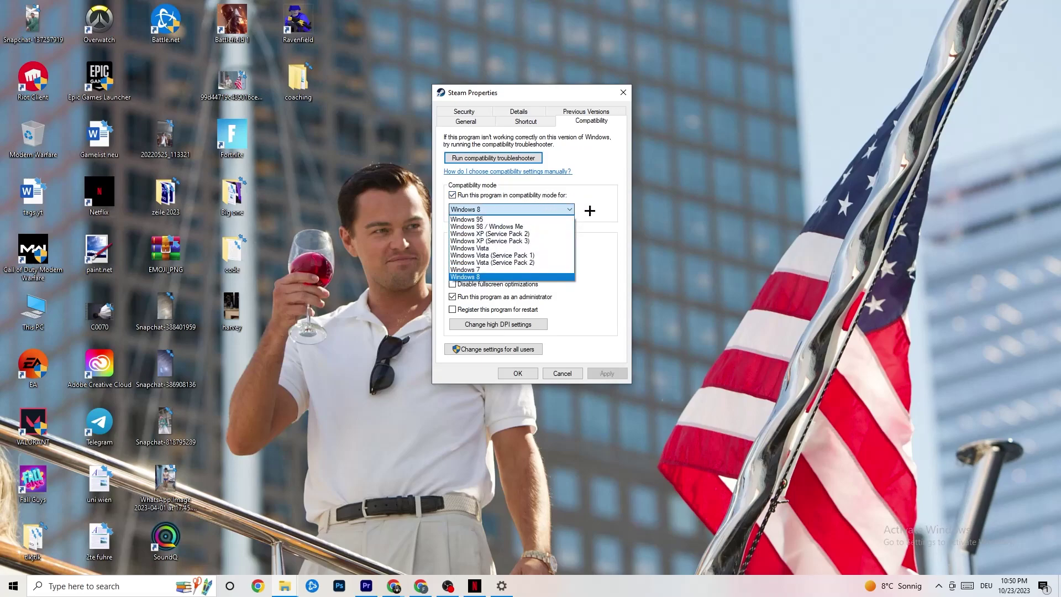
click(522, 277)
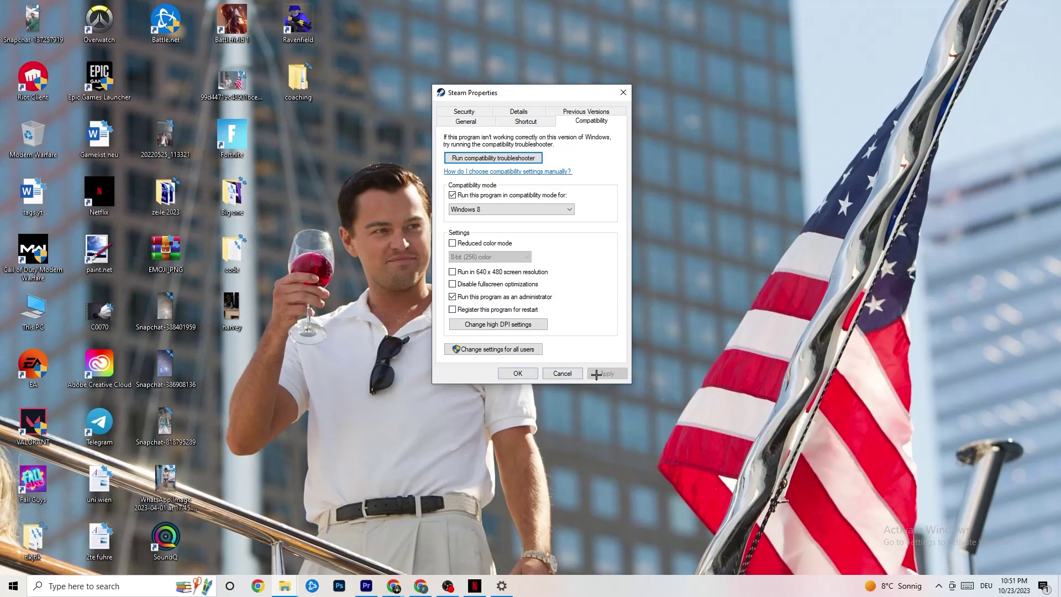
click(519, 374)
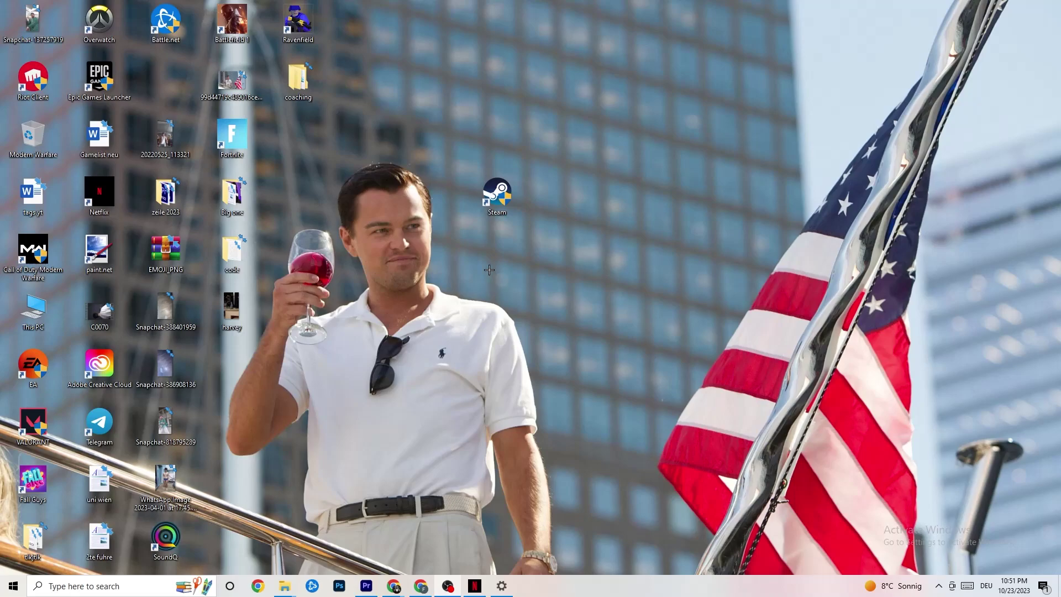
right_click(478, 198)
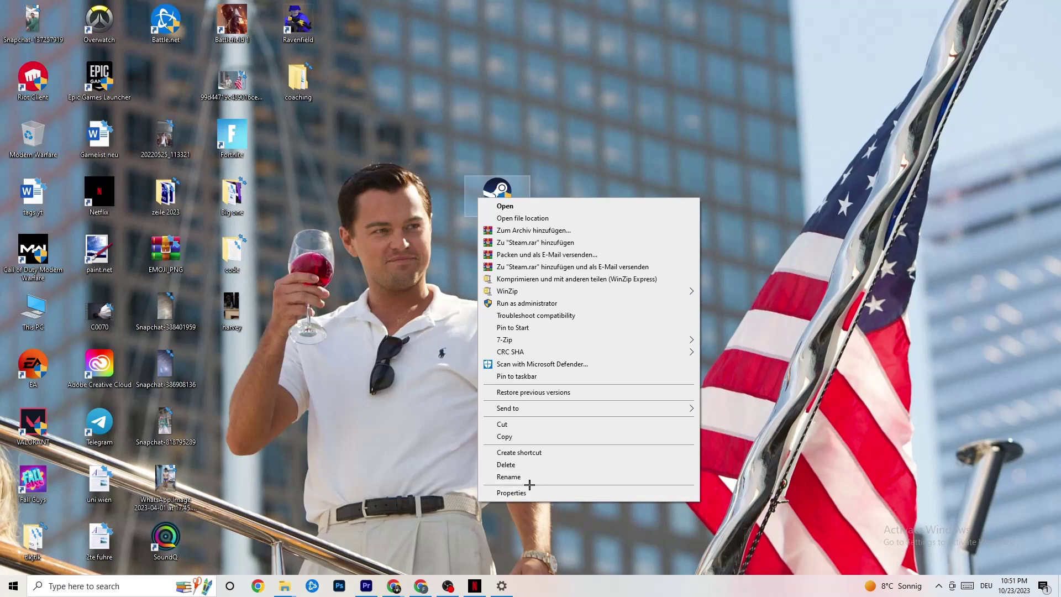
click(427, 221)
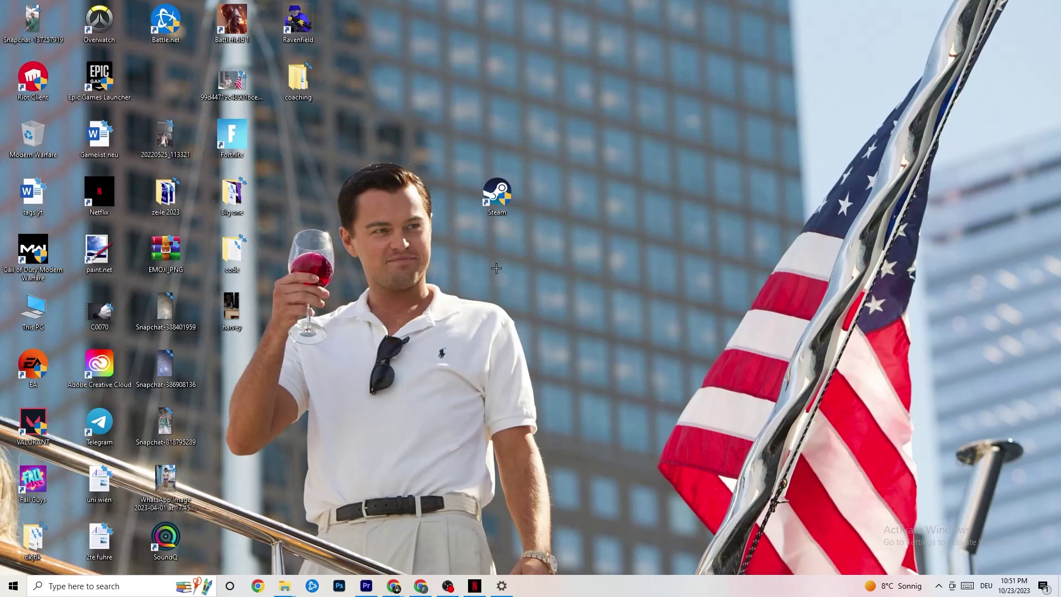
Bring Settings back, open System > Display, and keep scale and layout at 100% (Recommended)
click(13, 586)
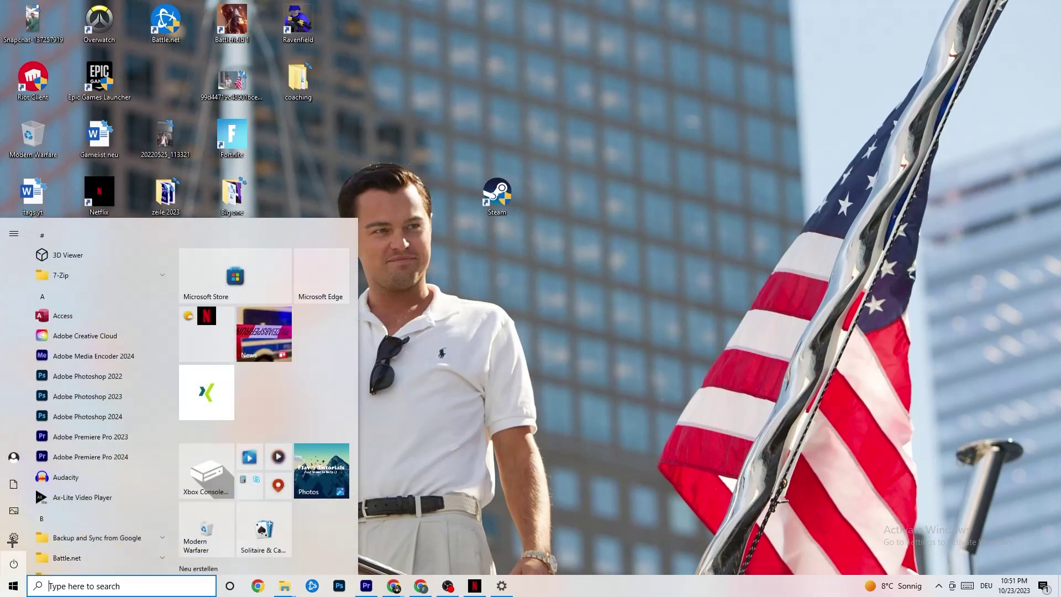
click(502, 586)
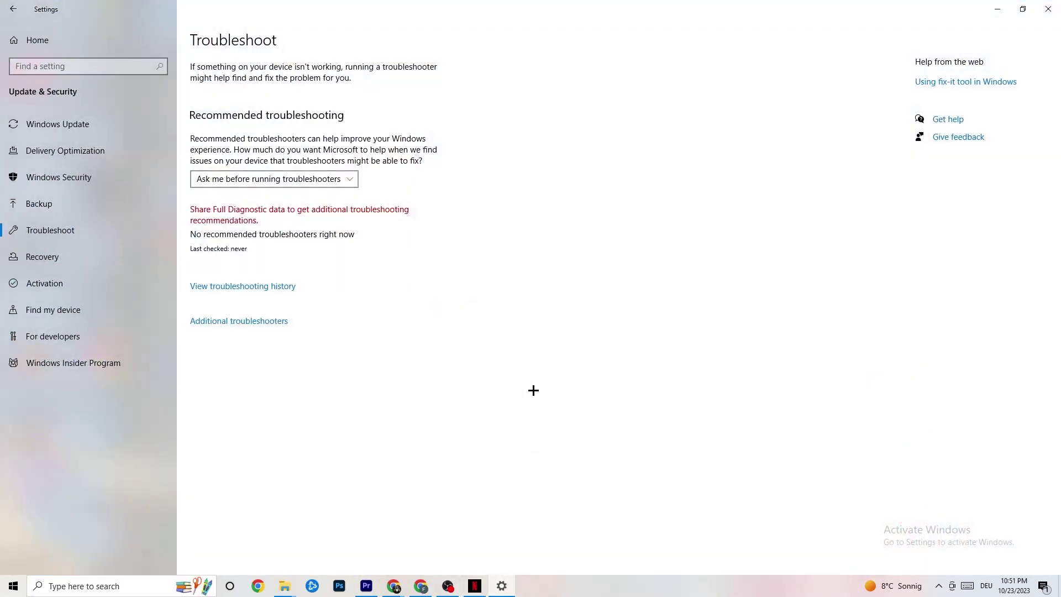
click(2, 11)
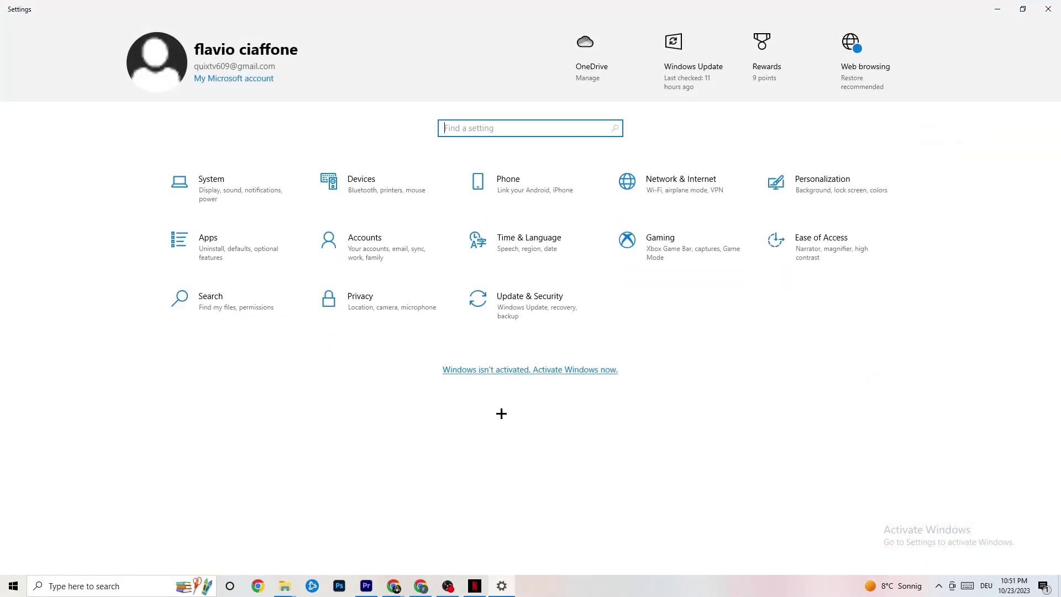
click(249, 197)
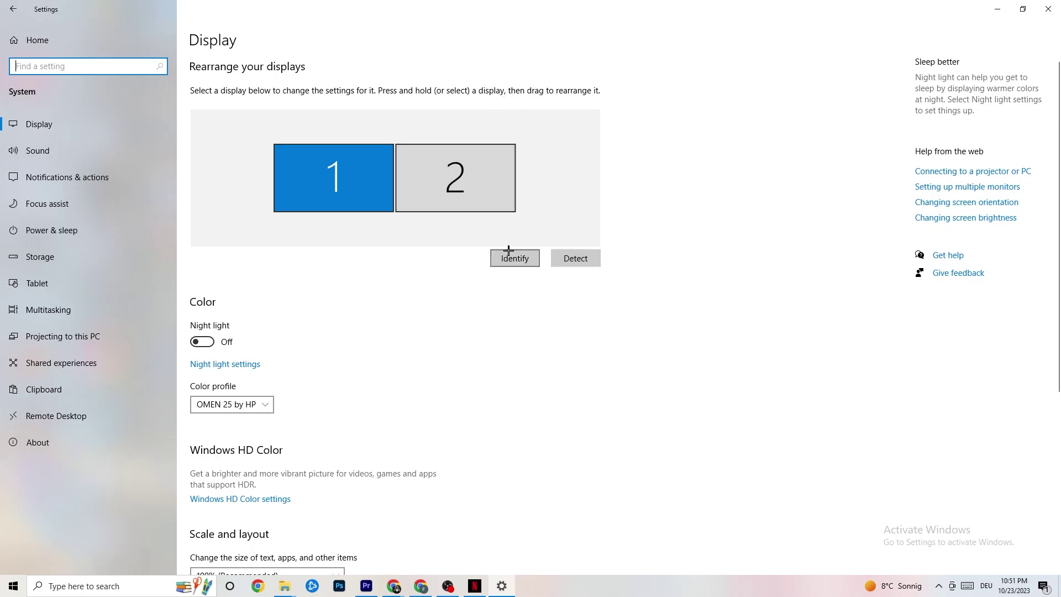
scroll(289, 243, down, 5)
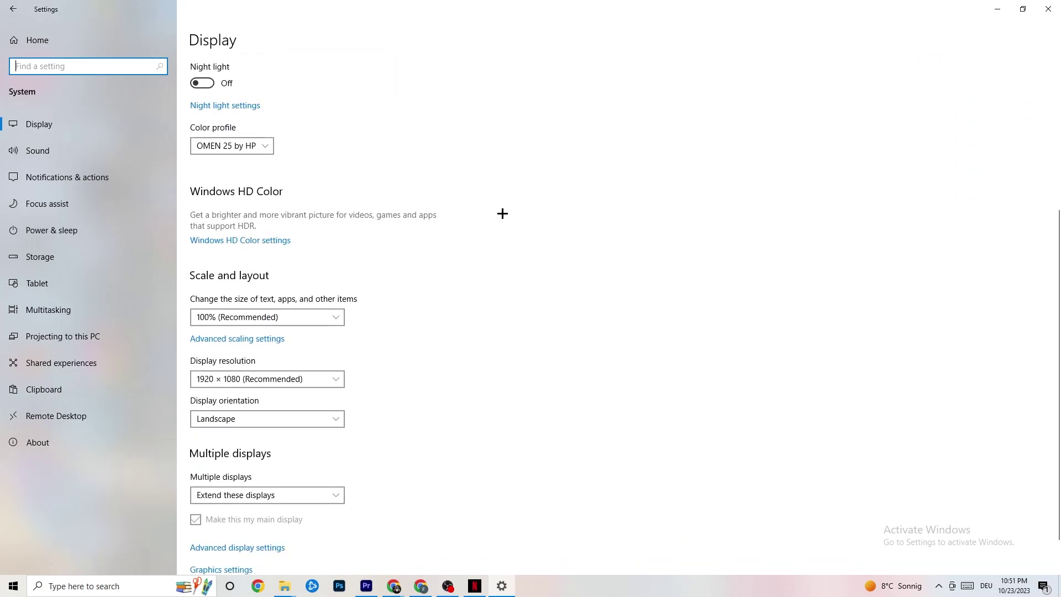
click(297, 276)
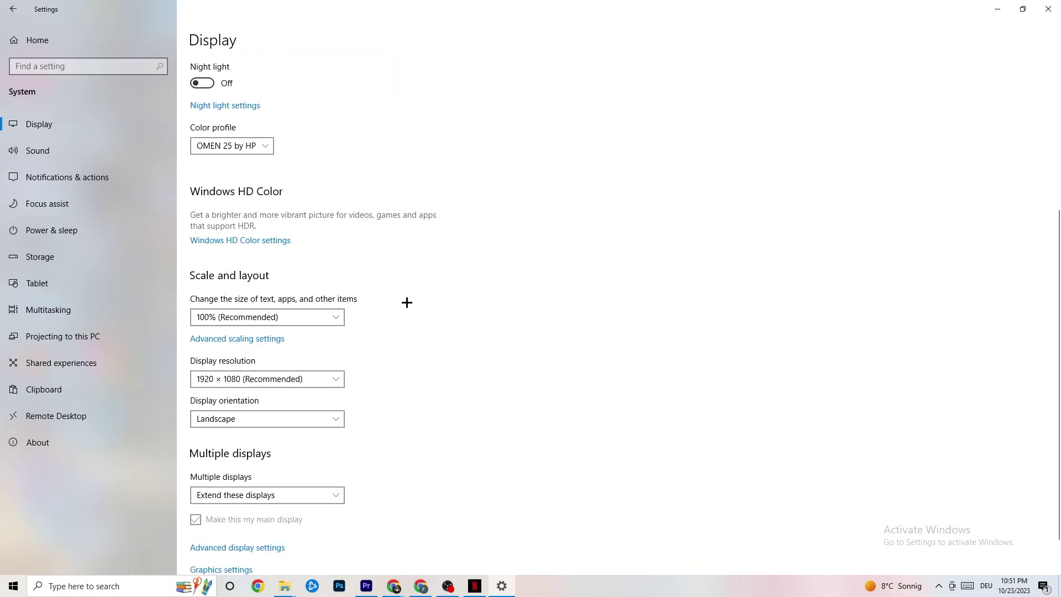
click(324, 312)
click(481, 270)
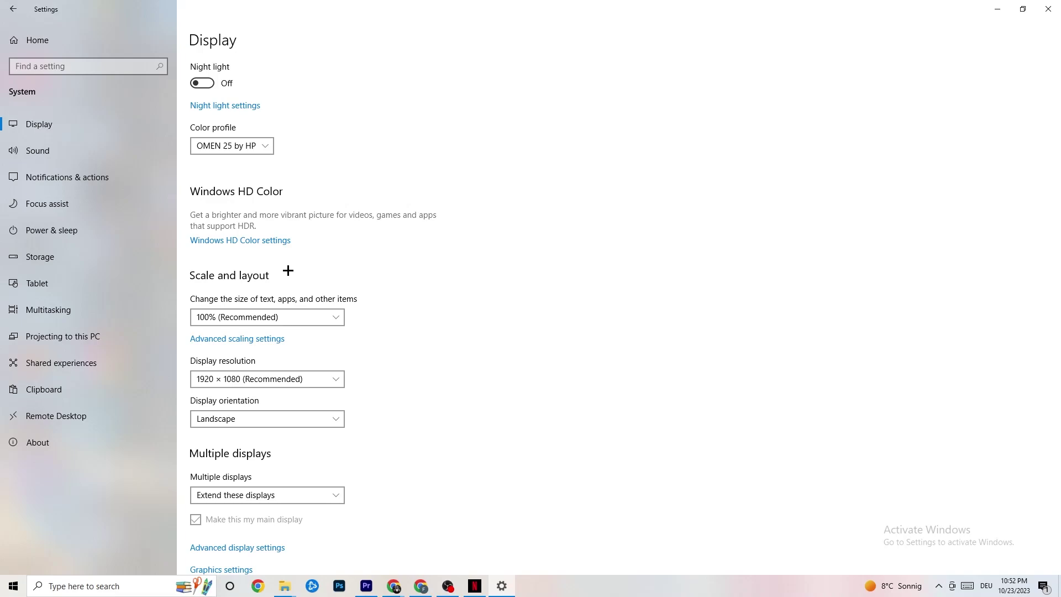
Open the additional power options from Power & sleep, then close the Power Options window
click(70, 228)
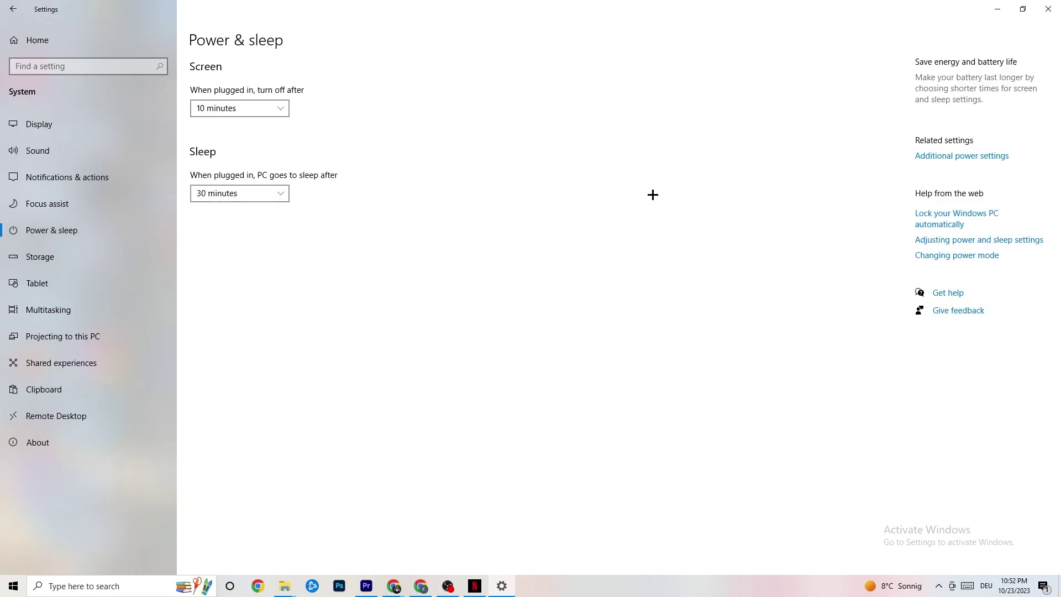
click(972, 157)
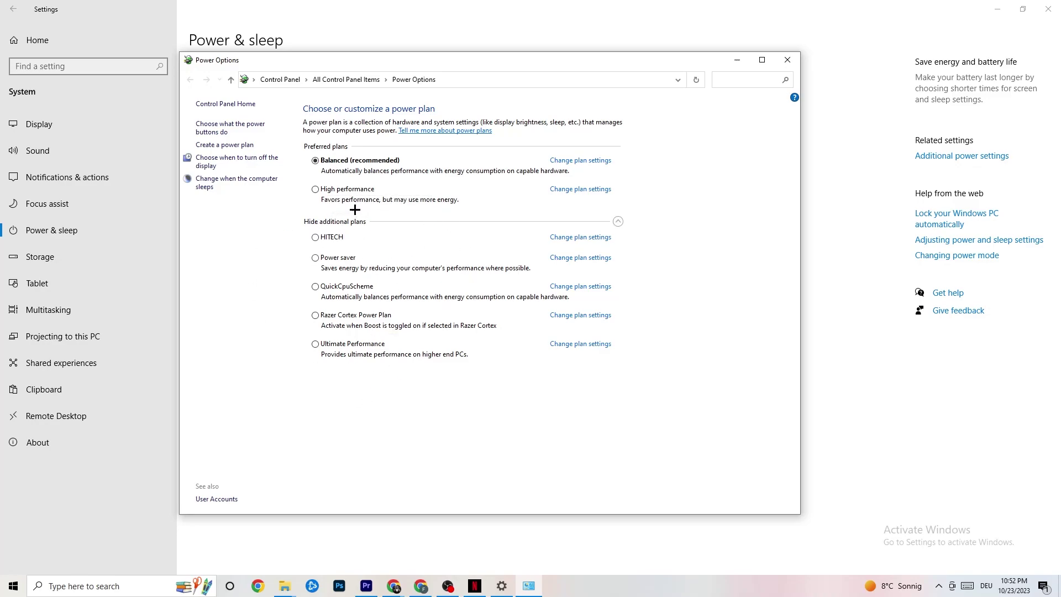
click(785, 63)
Run Storage Sense every week with 14-day recycle bin cleanup, clean now, and return to Storage
click(40, 256)
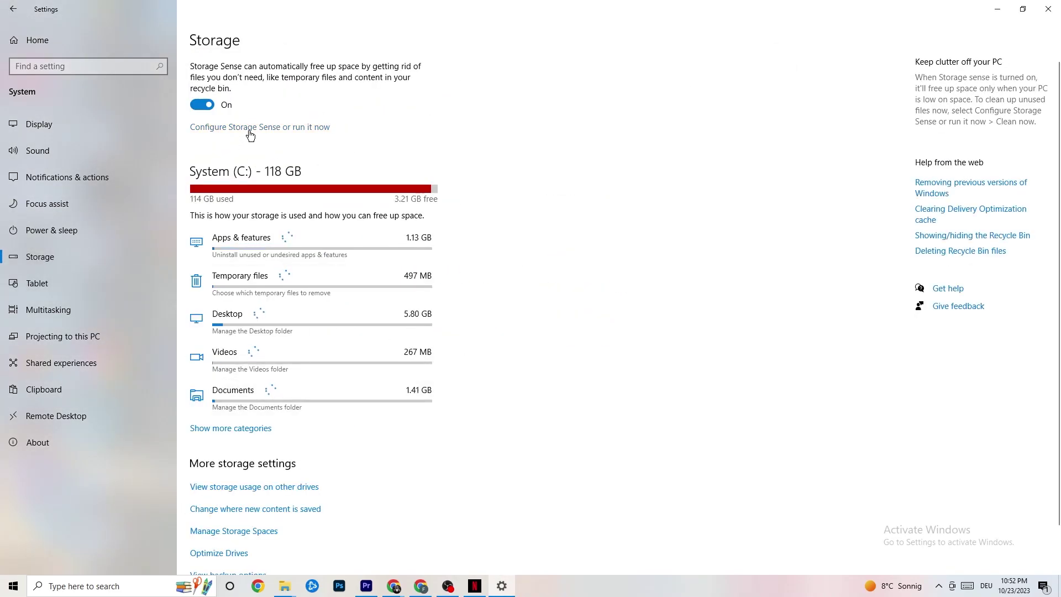
click(297, 128)
click(110, 159)
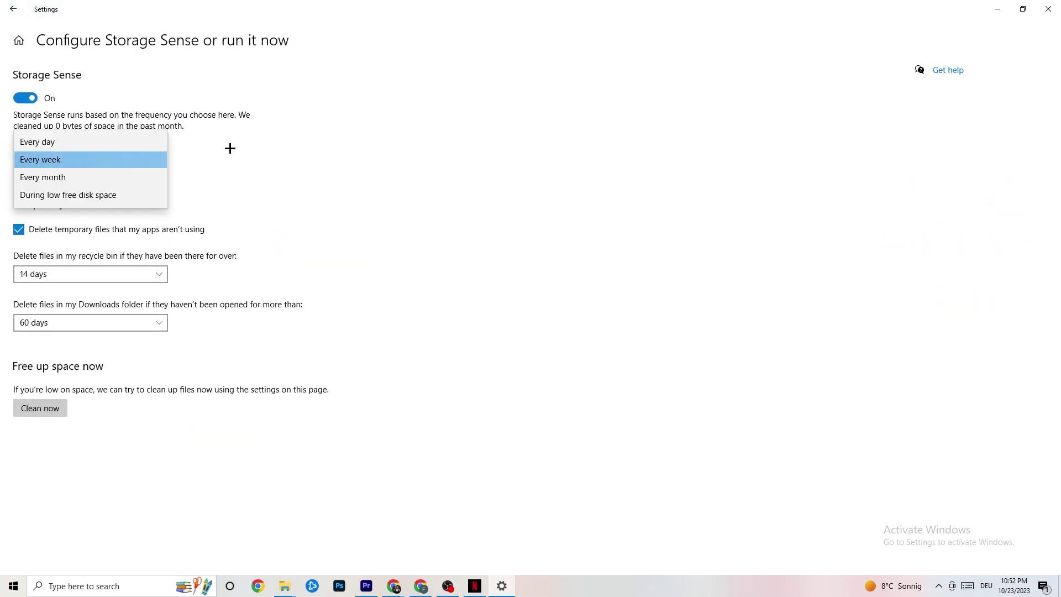
click(230, 148)
click(78, 159)
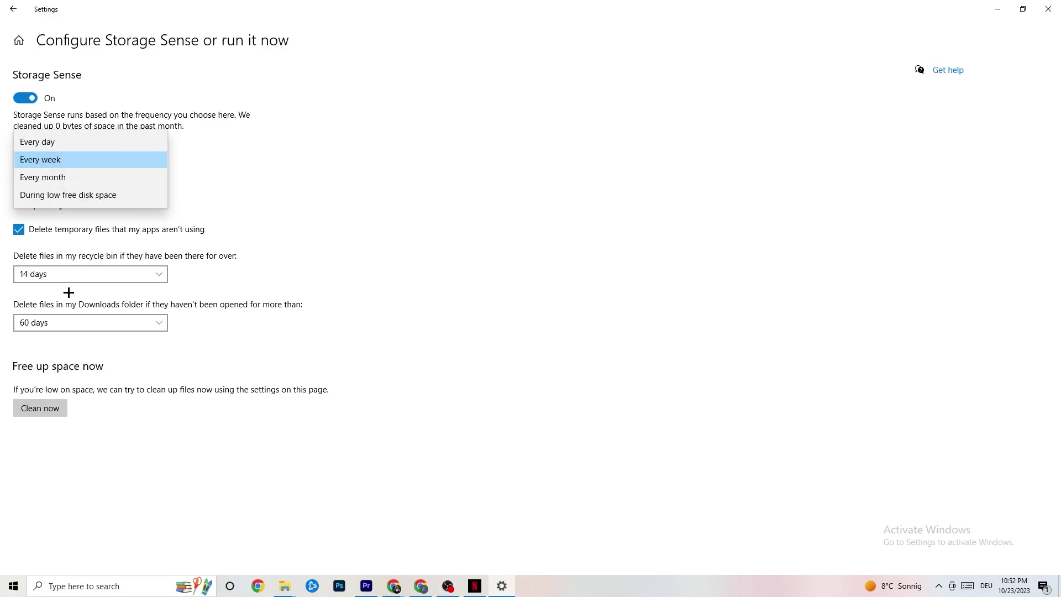
click(342, 97)
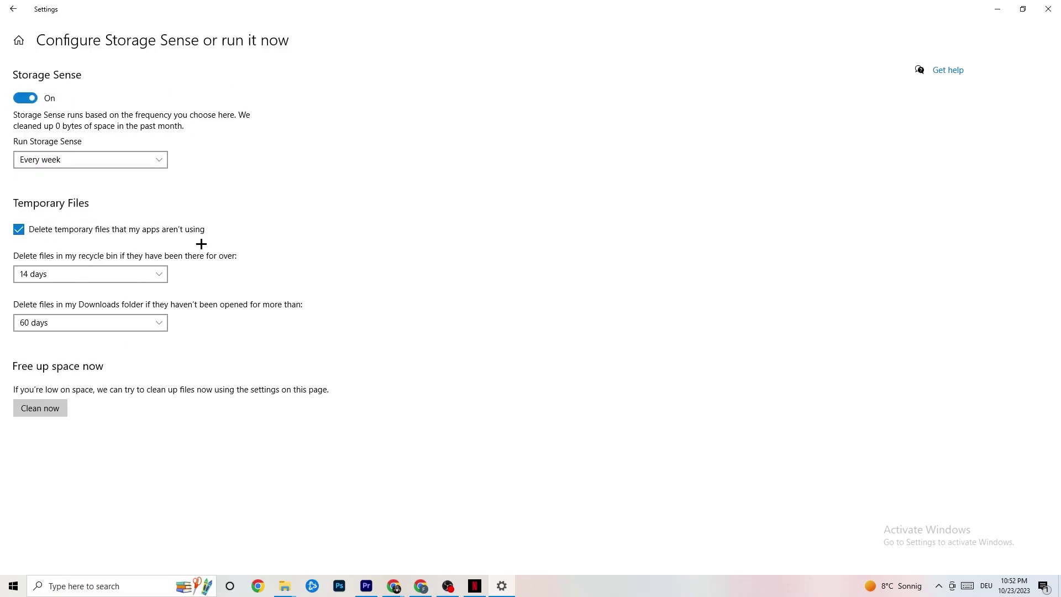
click(159, 274)
click(200, 284)
click(43, 411)
click(13, 9)
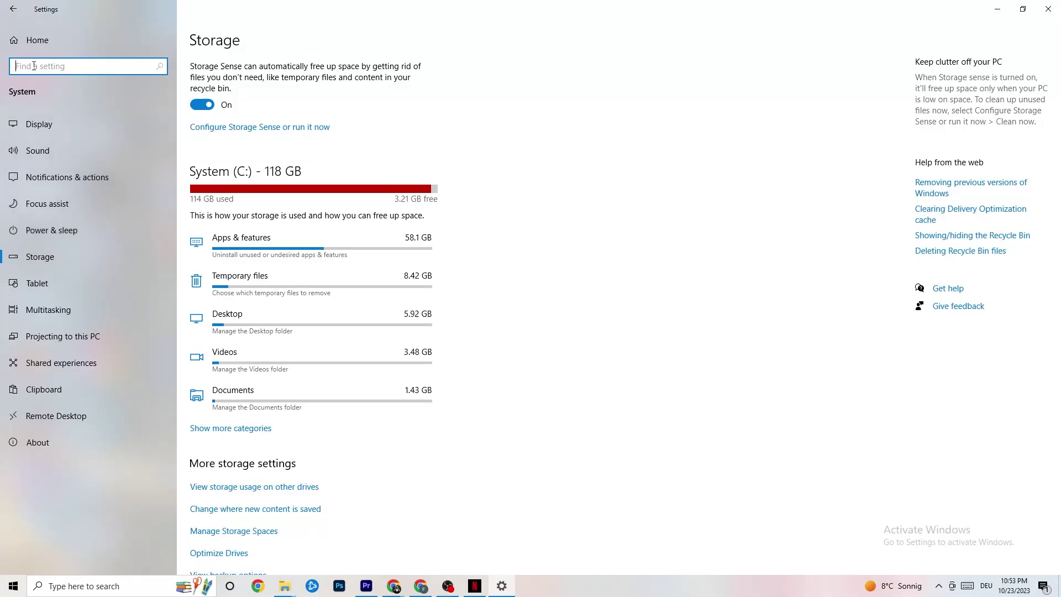
Go back to Settings home and open Gaming on the Xbox Game Bar page
click(11, 11)
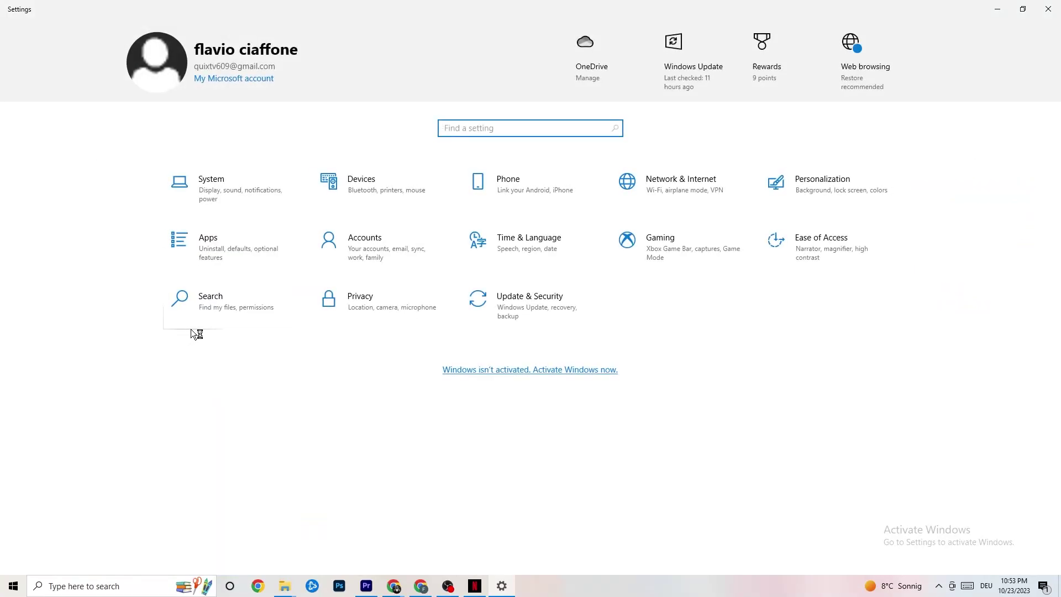
click(682, 252)
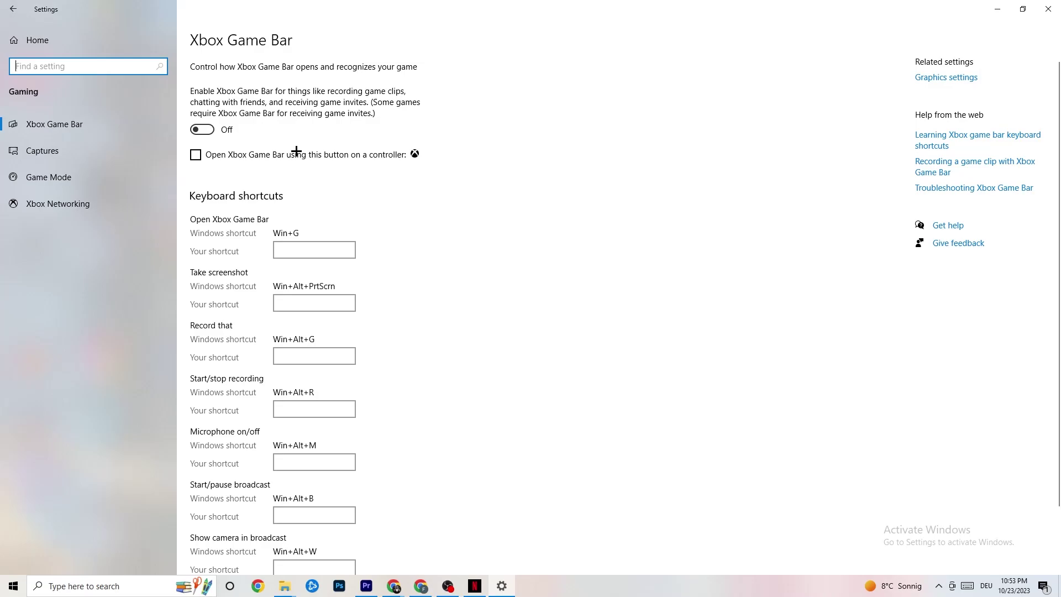
Open the Captures page showing background recording and recorded audio off at 30 fps
click(70, 145)
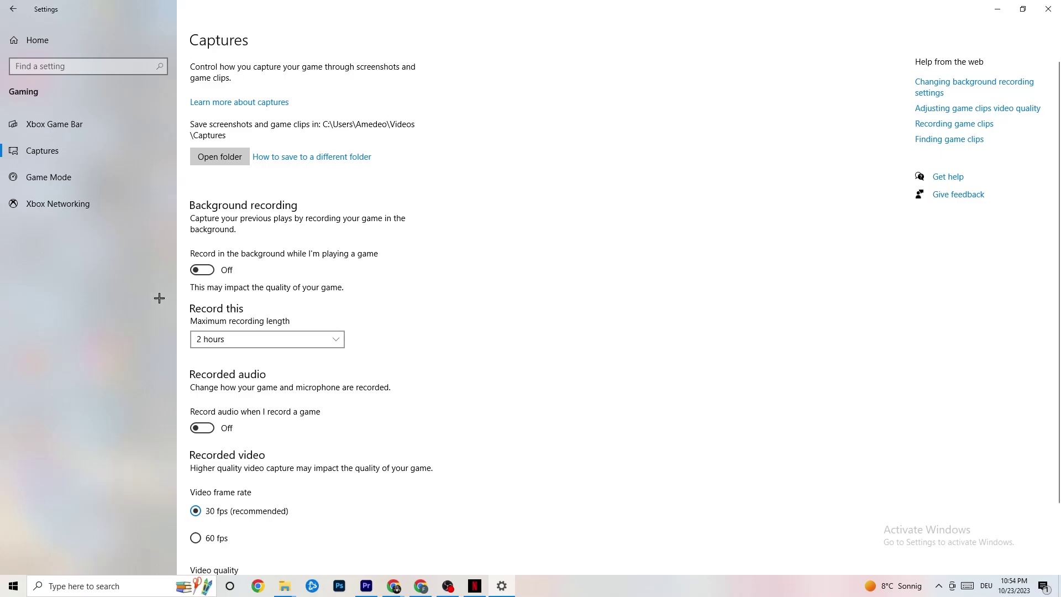
Confirm Game Mode is on, then close the Settings window
click(55, 177)
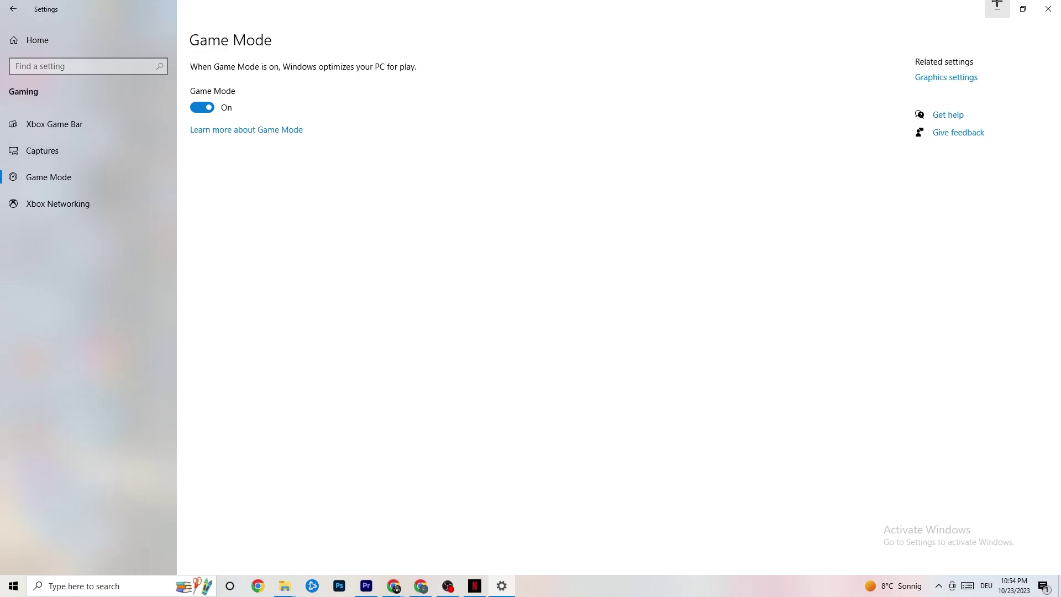
click(1048, 9)
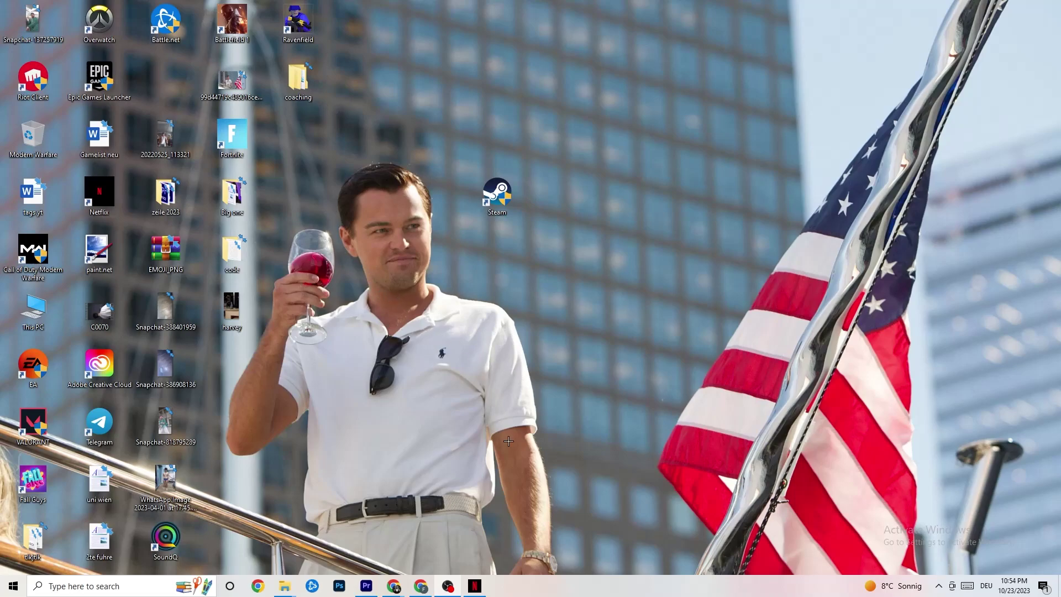
Launch Task Manager from the taskbar, maximise it, and inspect the Netflix process without ending it
right_click(543, 593)
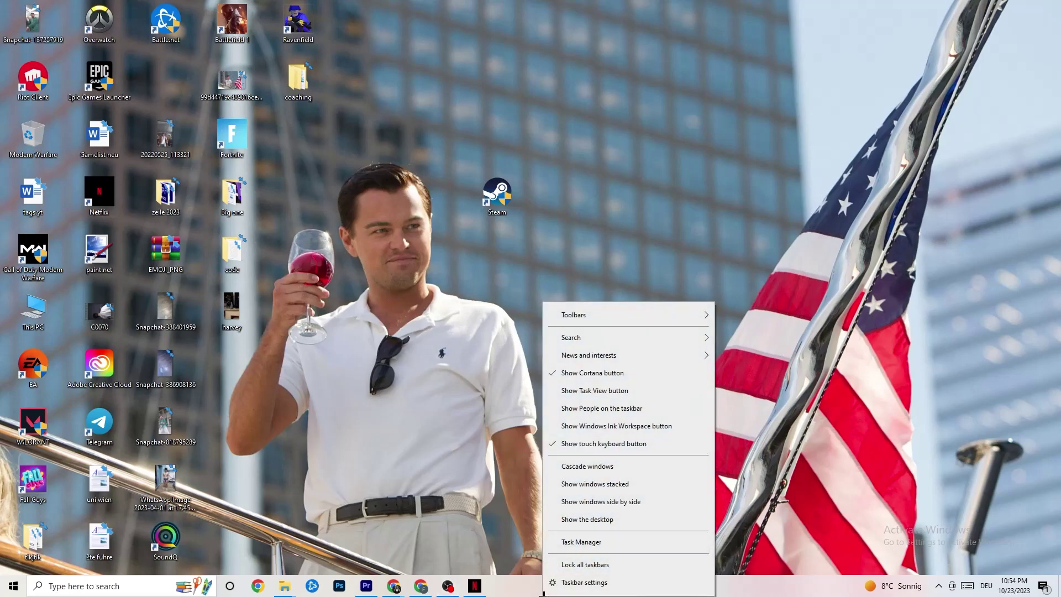
click(576, 542)
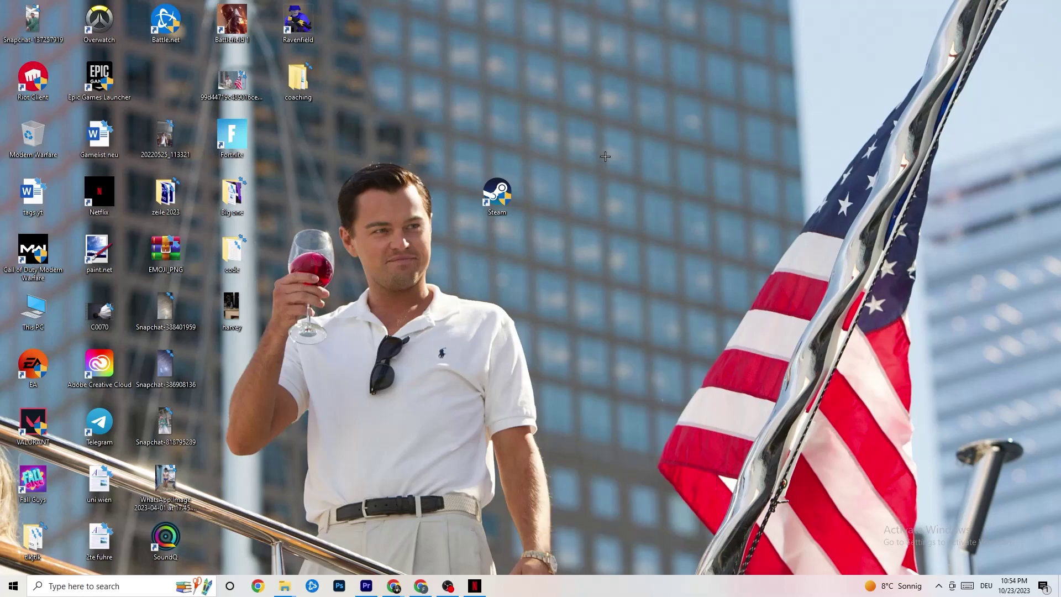
click(611, 29)
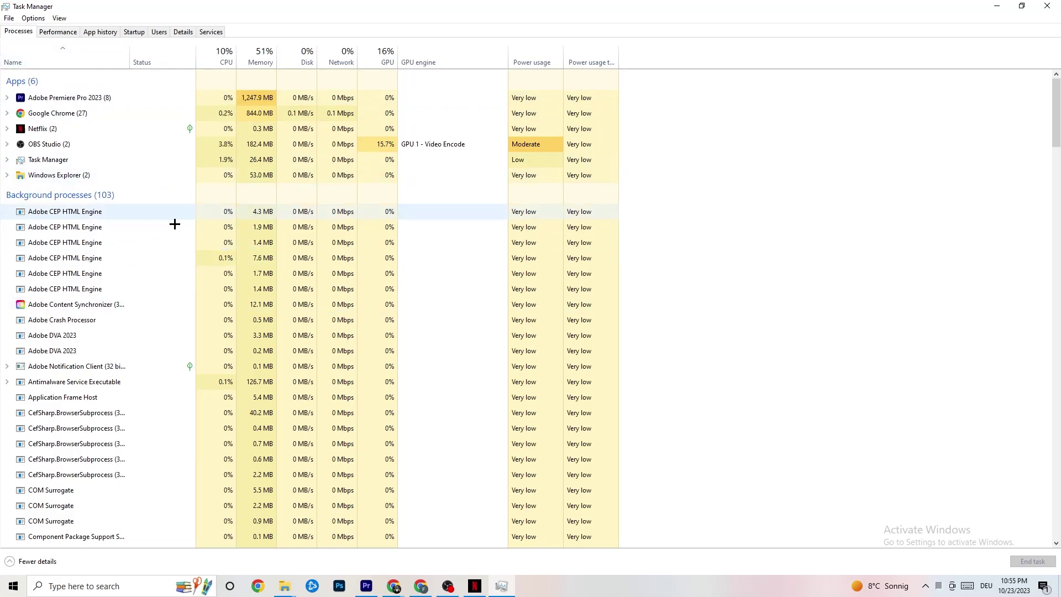
scroll(232, 353, down, 7)
scroll(205, 364, up, 8)
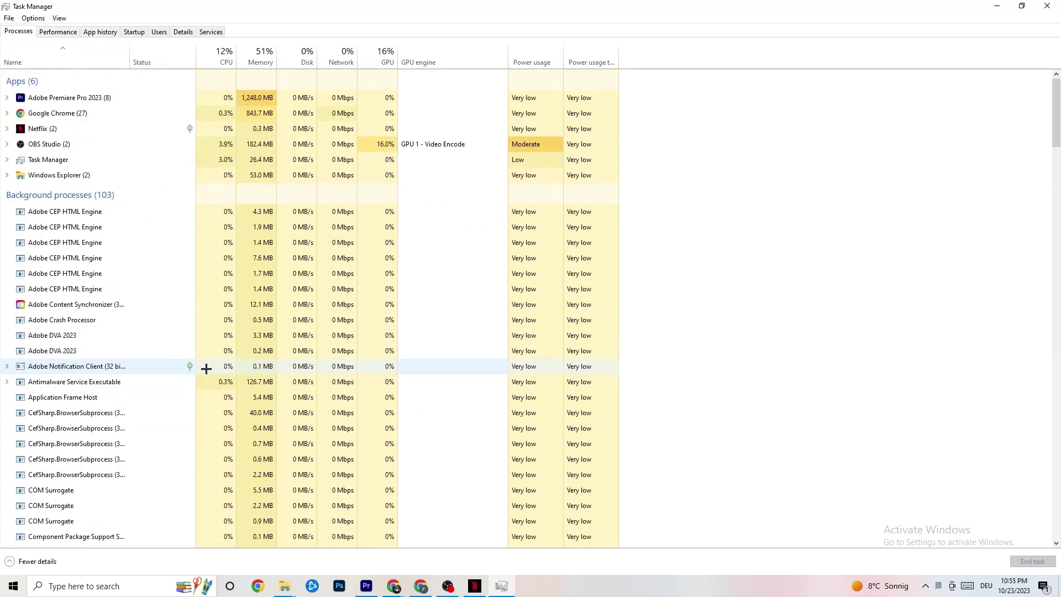
scroll(170, 322, down, 4)
scroll(105, 288, up, 4)
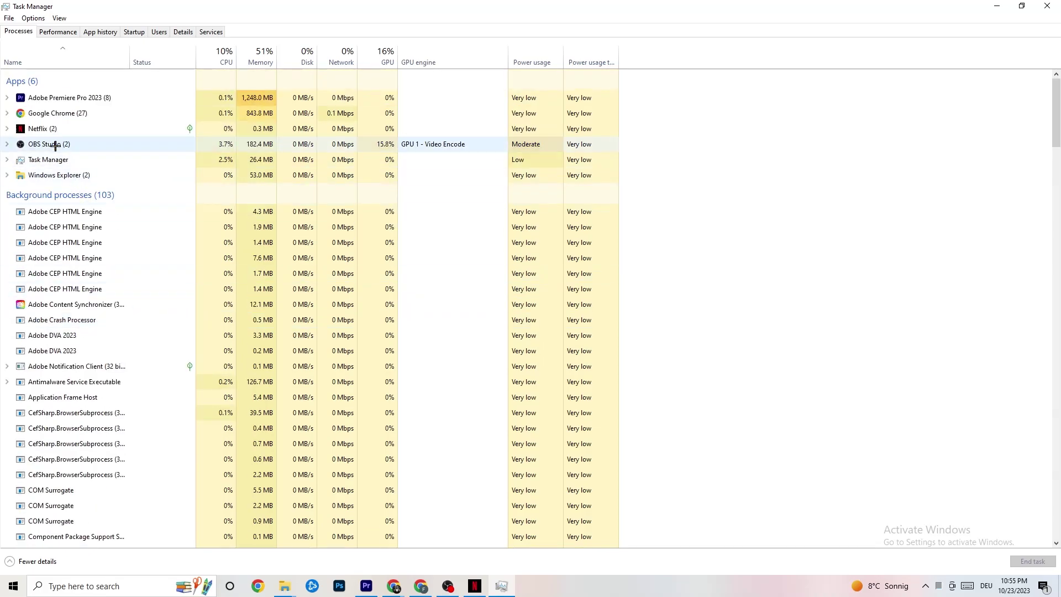
right_click(67, 129)
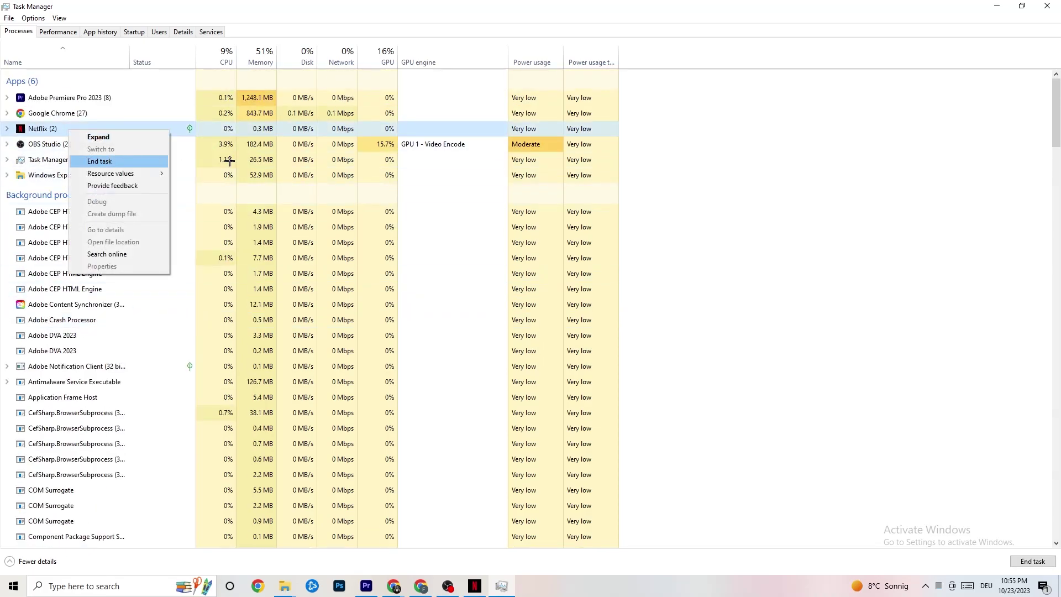
click(752, 229)
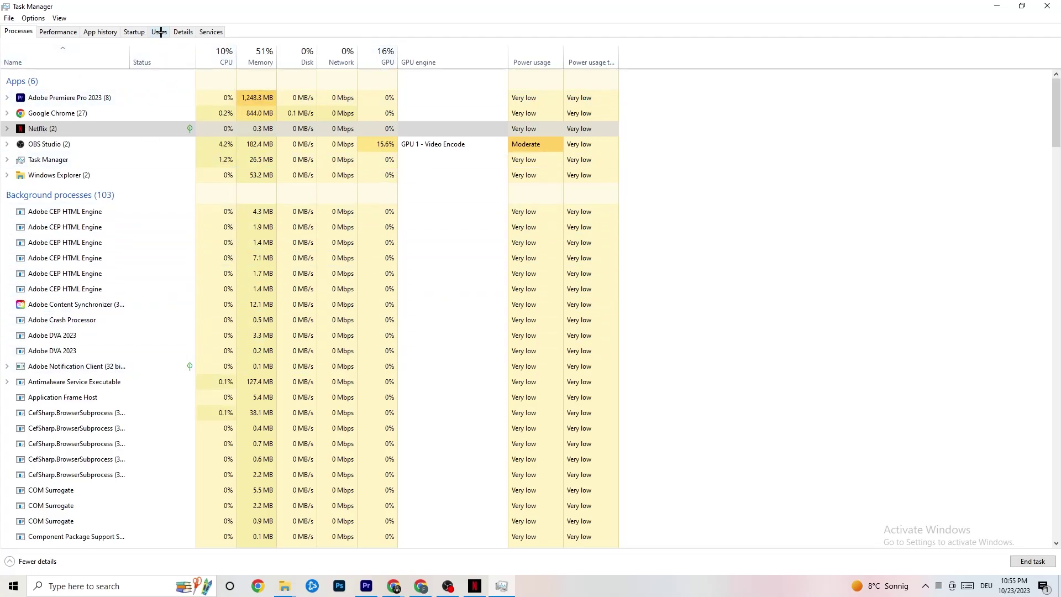
View the Details list and check Adobe Premiere Pro's priority options, leaving it at Normal
click(175, 33)
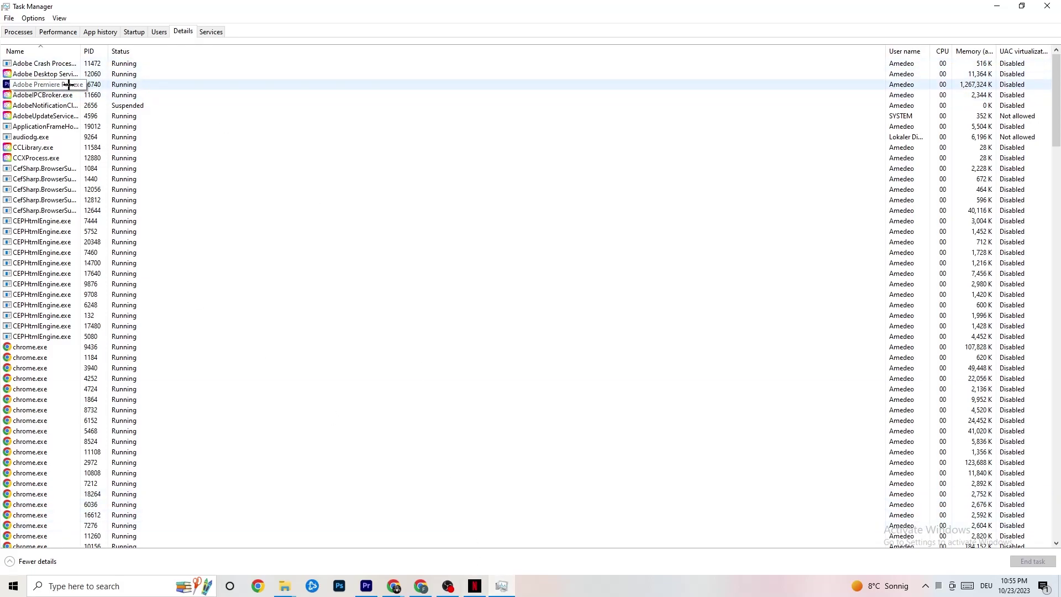
right_click(104, 86)
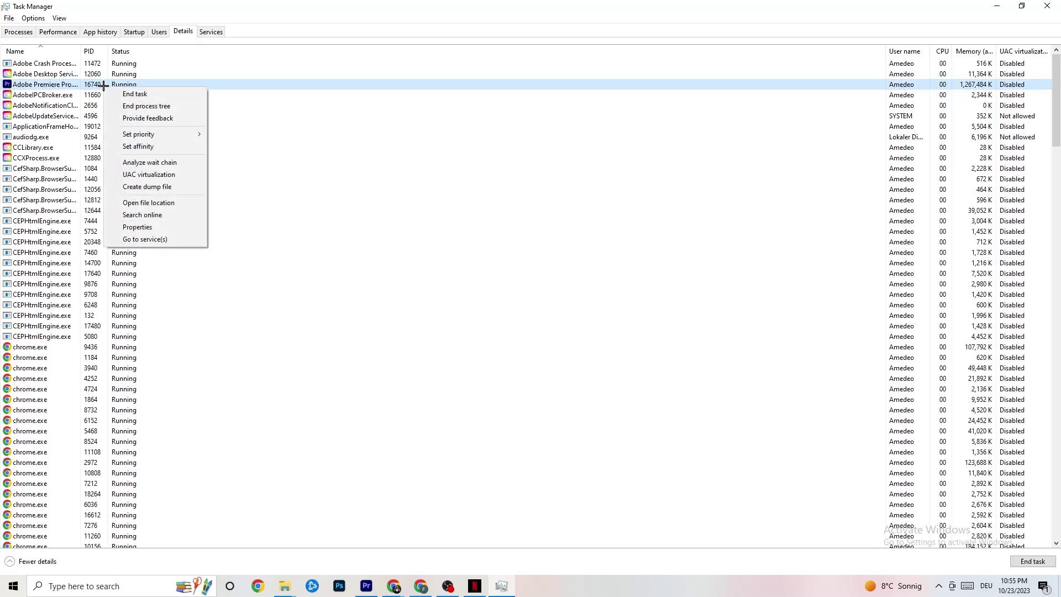
mouse_move(163, 135)
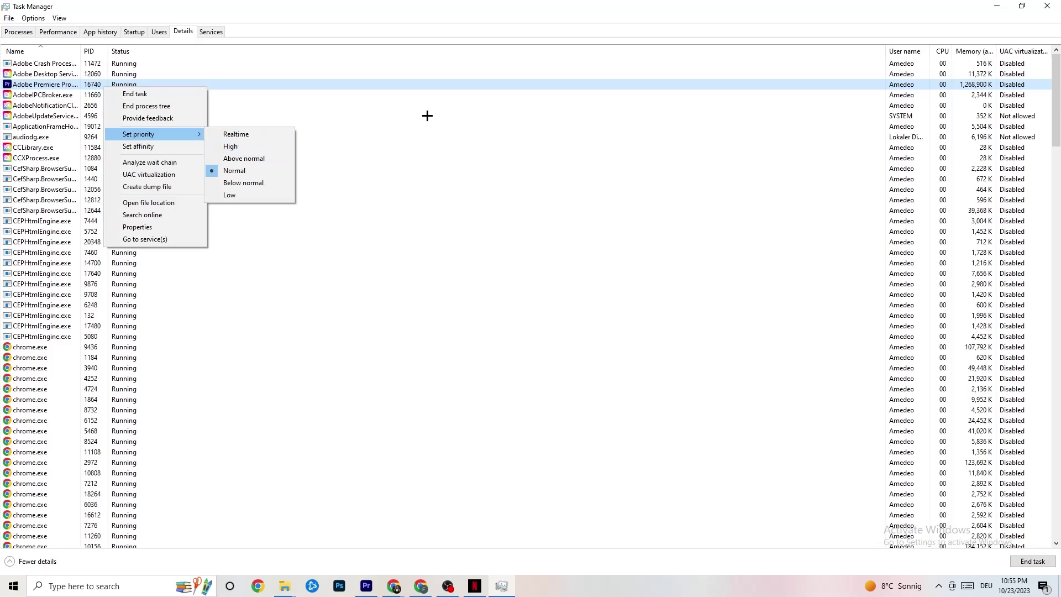
click(175, 133)
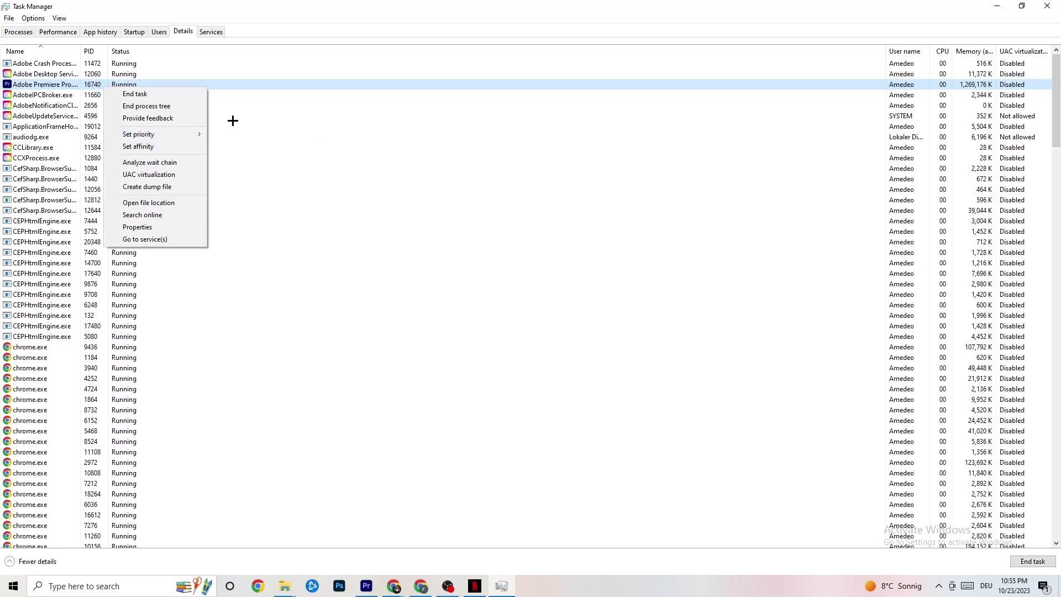
Show startup apps and check the Google Drive and Pivot Software entries' options, changing nothing
click(134, 33)
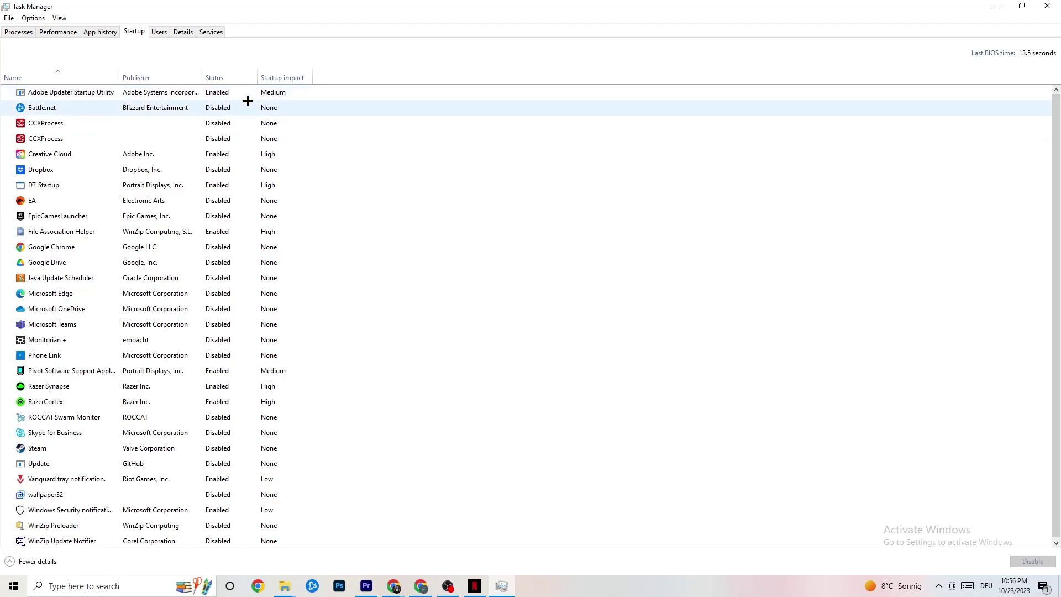
right_click(152, 263)
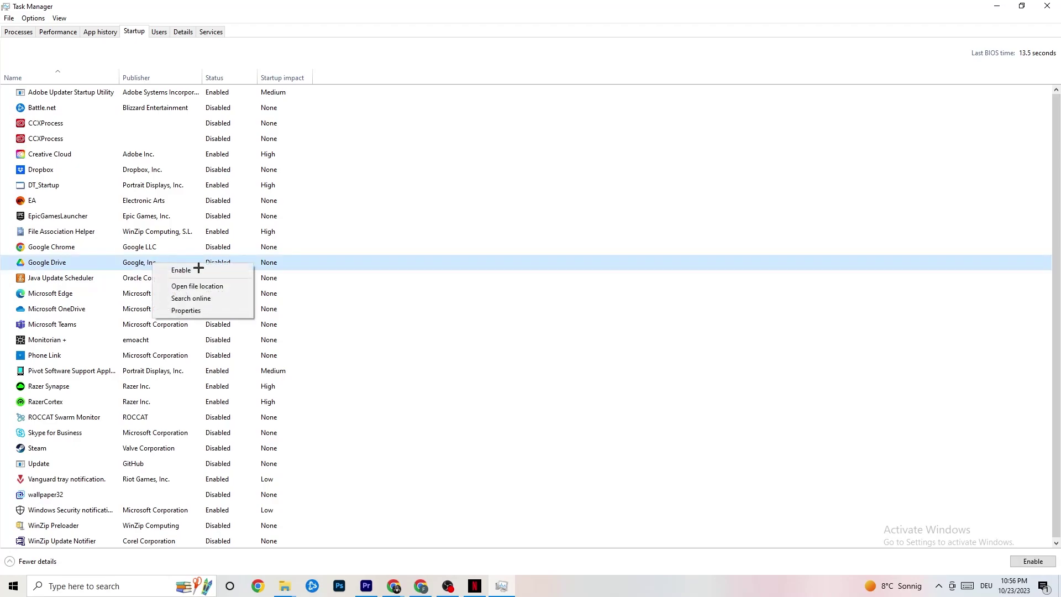
right_click(210, 372)
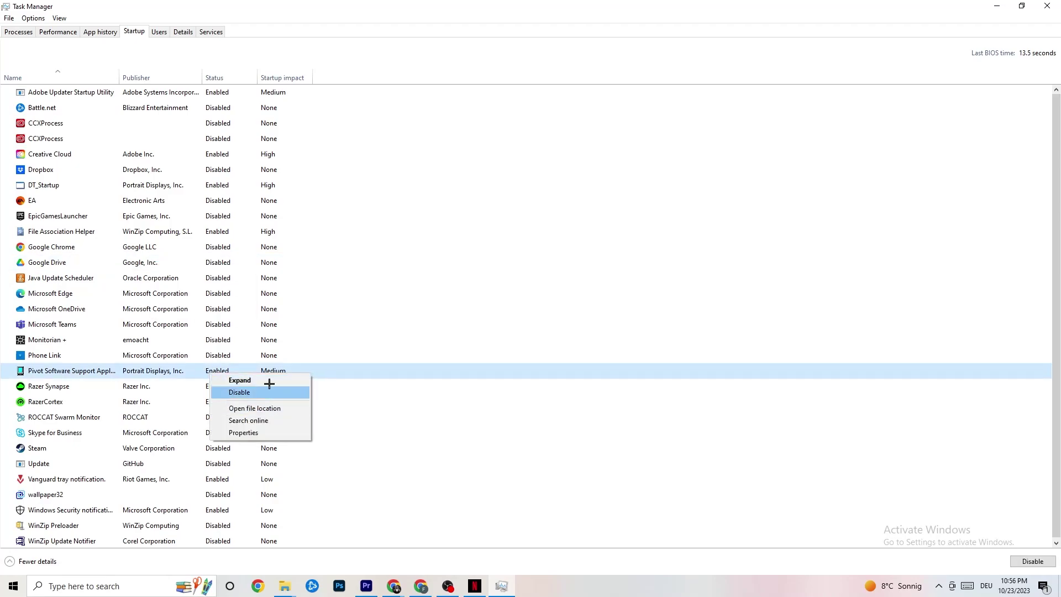
click(429, 16)
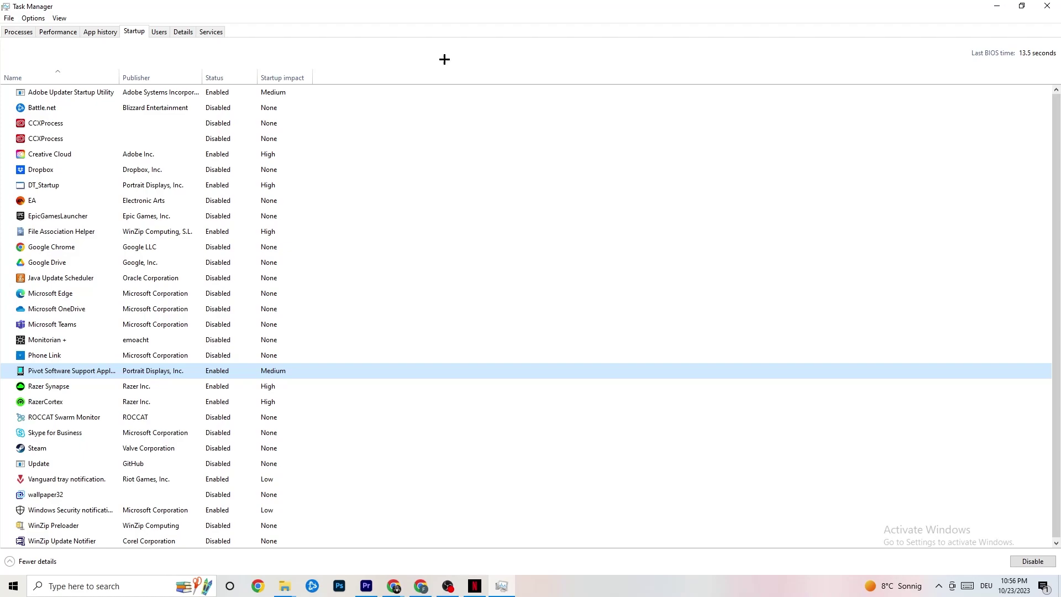
Close Task Manager to return to the desktop
click(1047, 5)
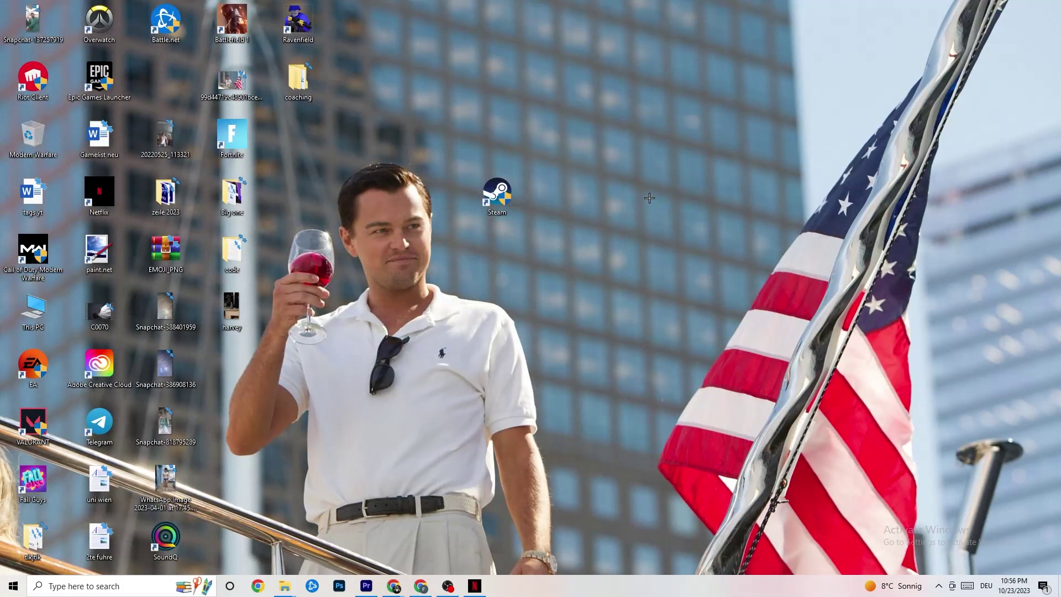